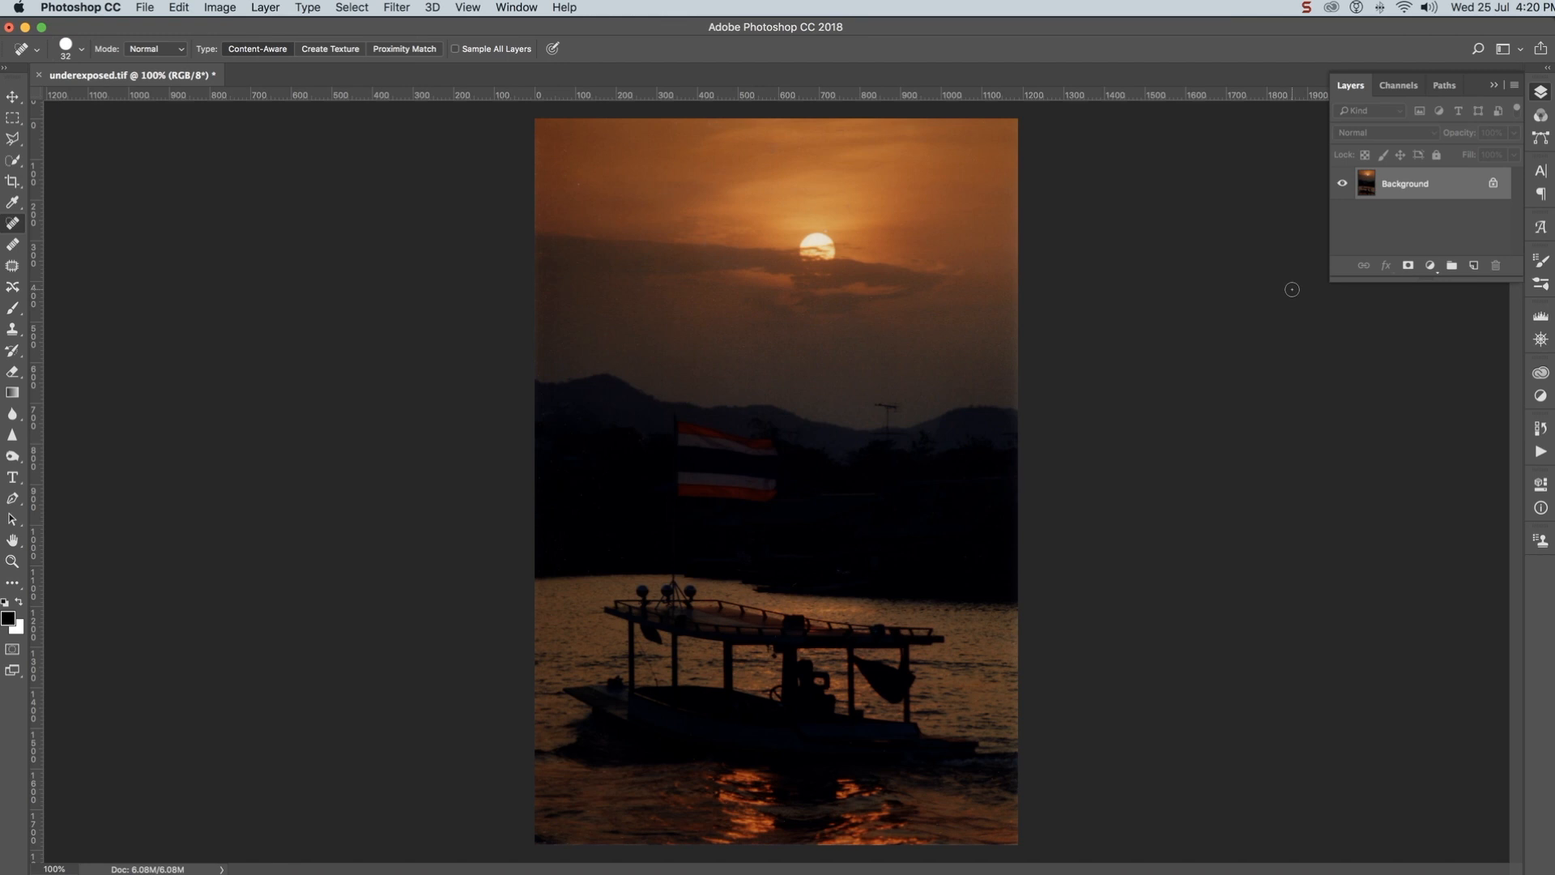
- Duplicate the Background layer and set the copy's blend mode to Screen
key(super+j)
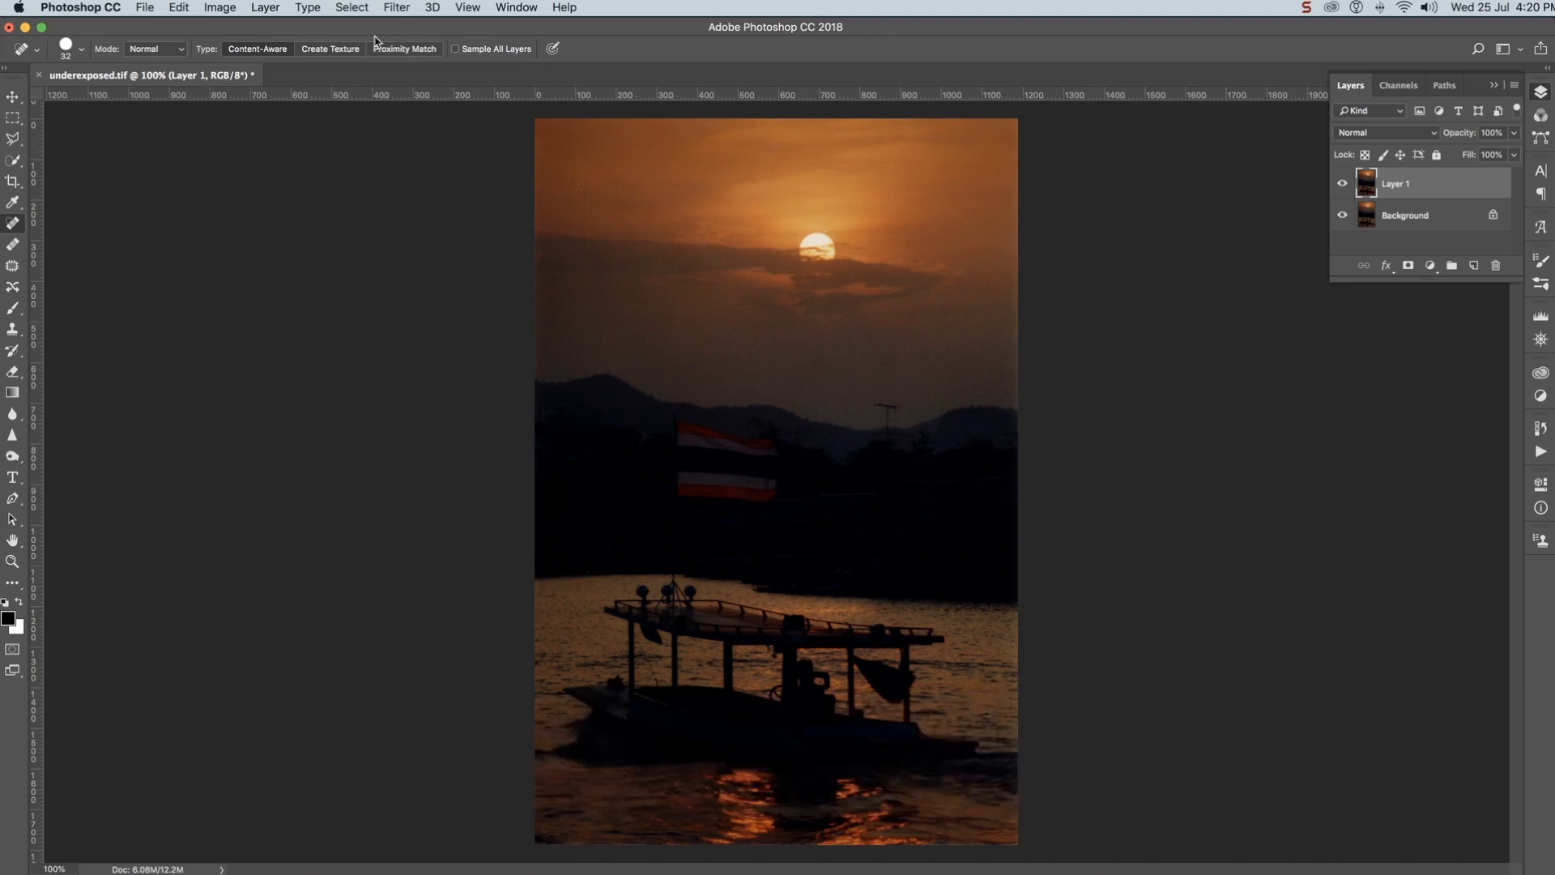
click(266, 9)
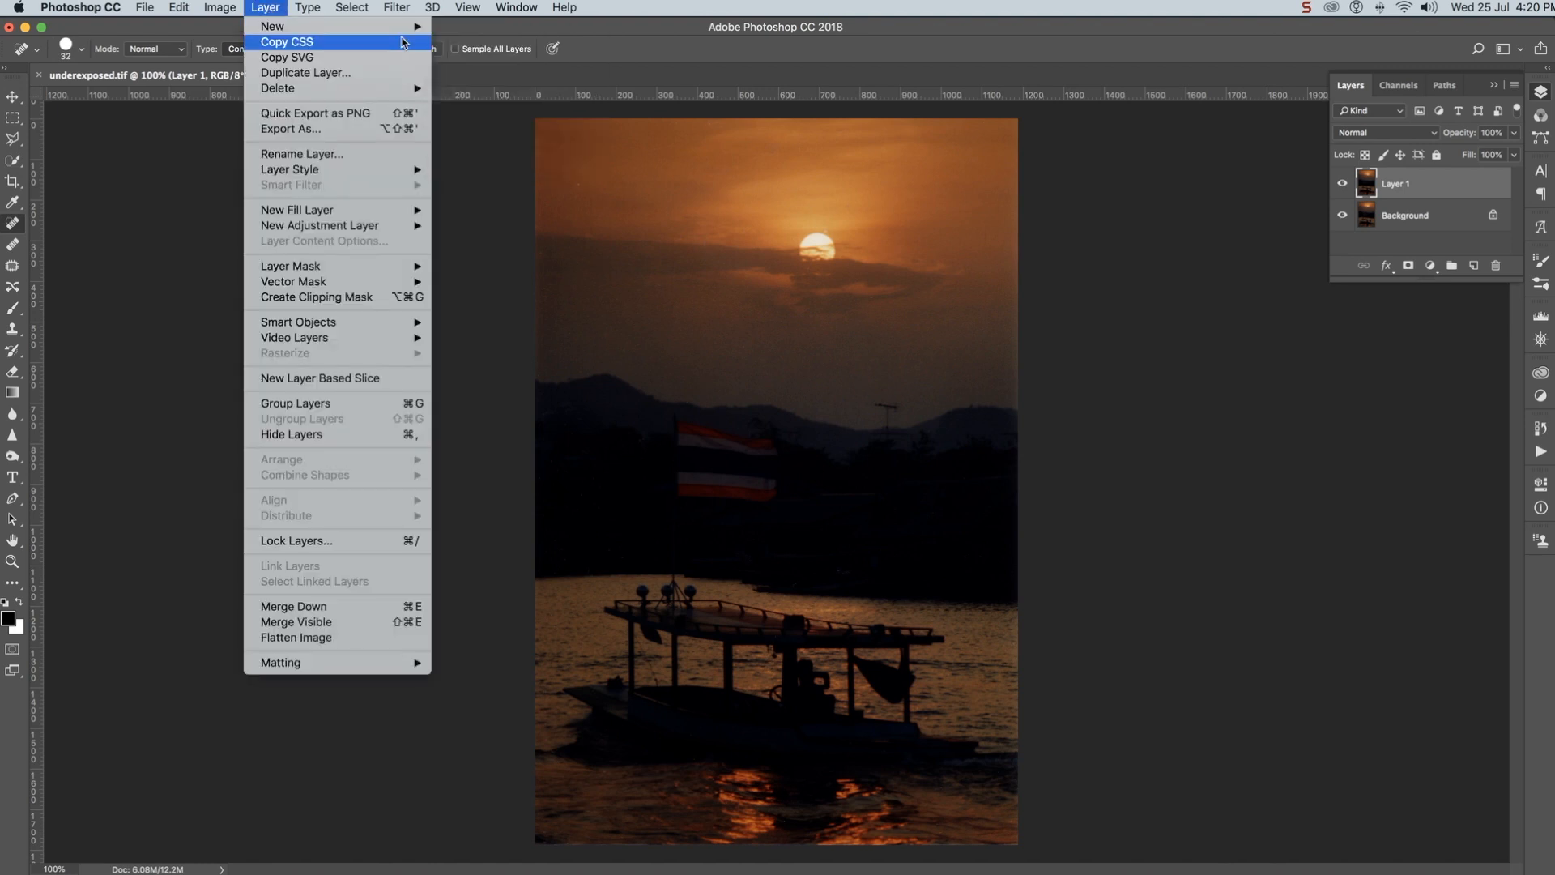
mouse_move(408, 27)
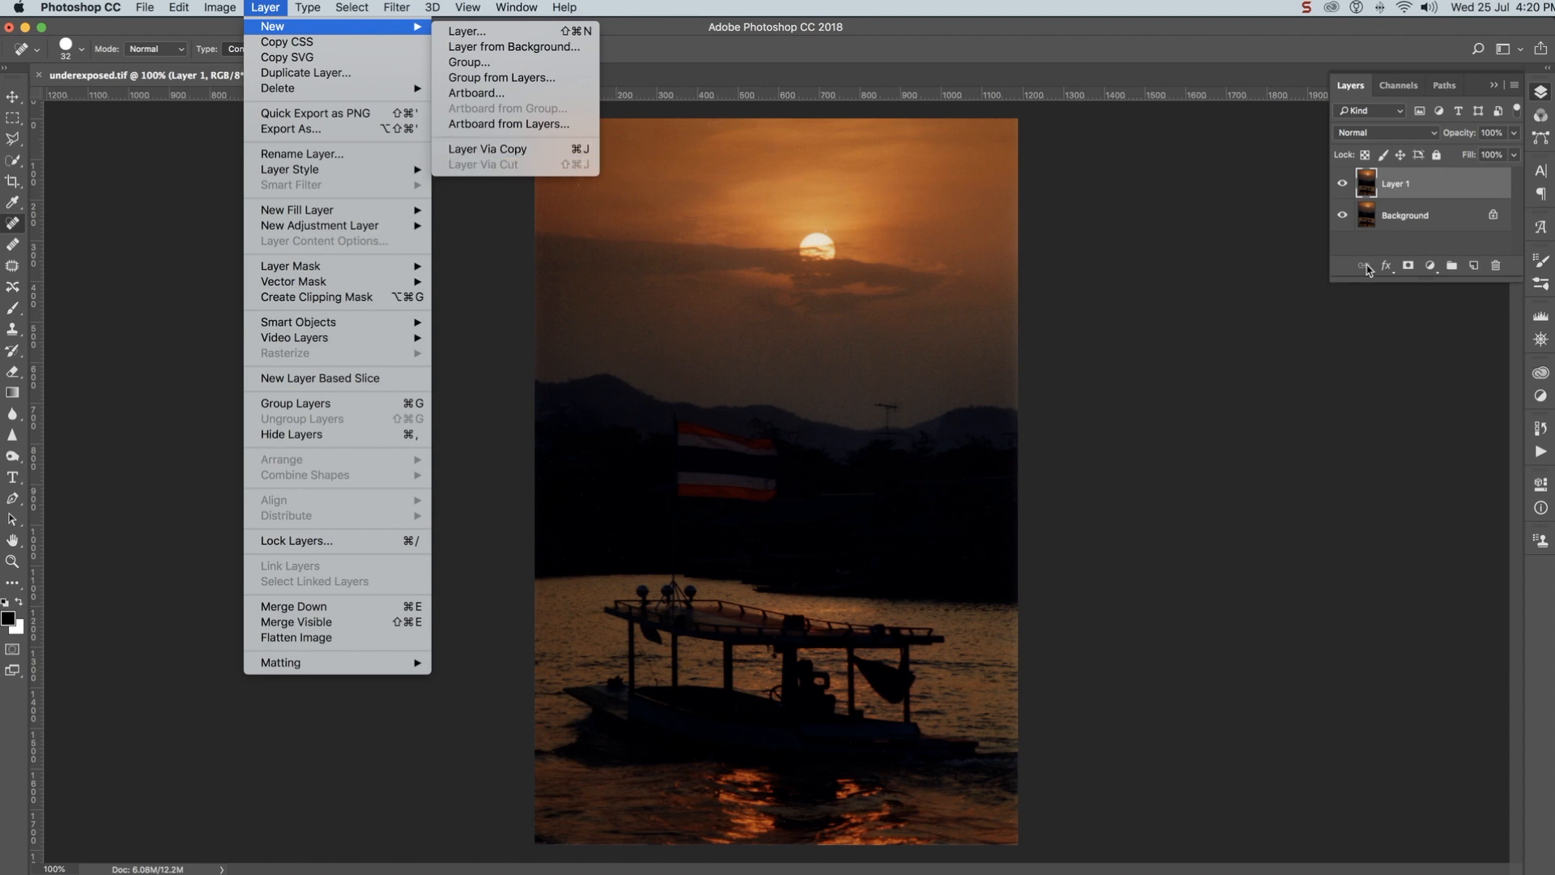
click(1467, 191)
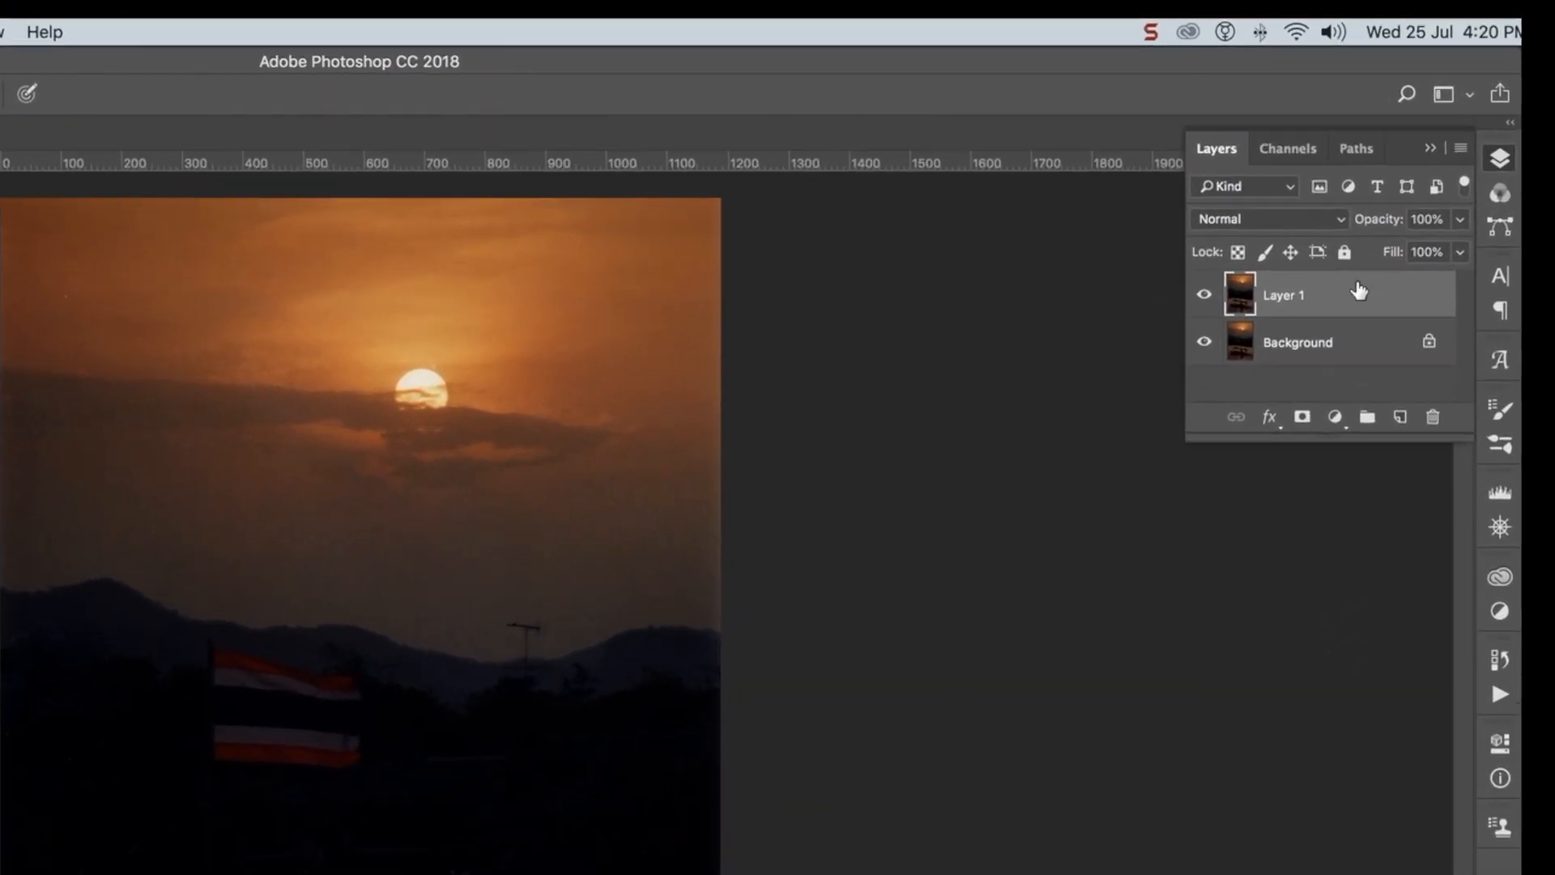
click(1368, 213)
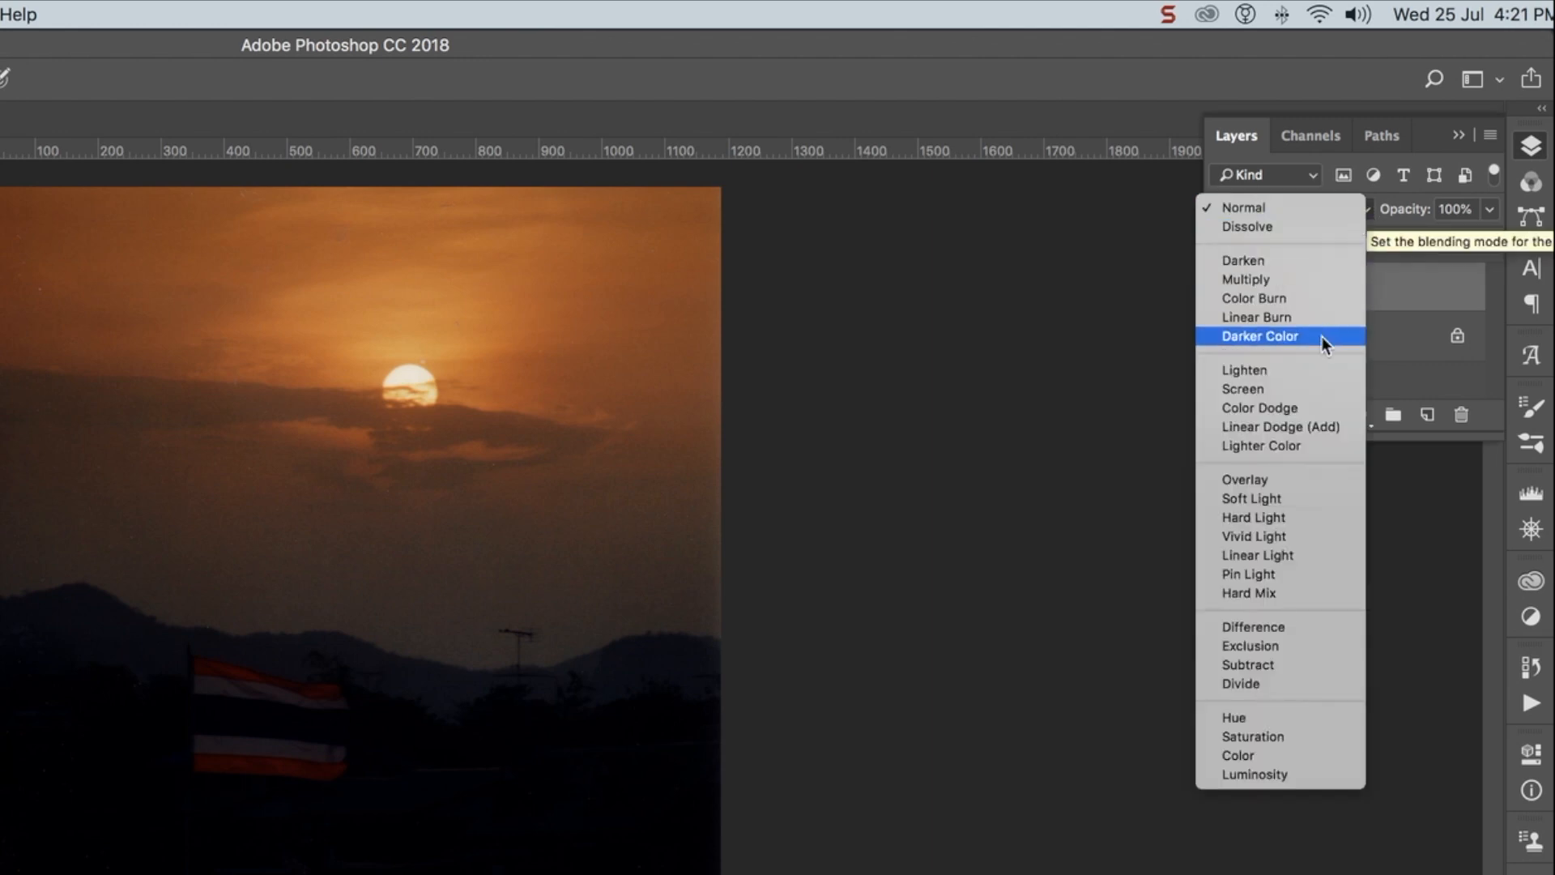
click(1318, 391)
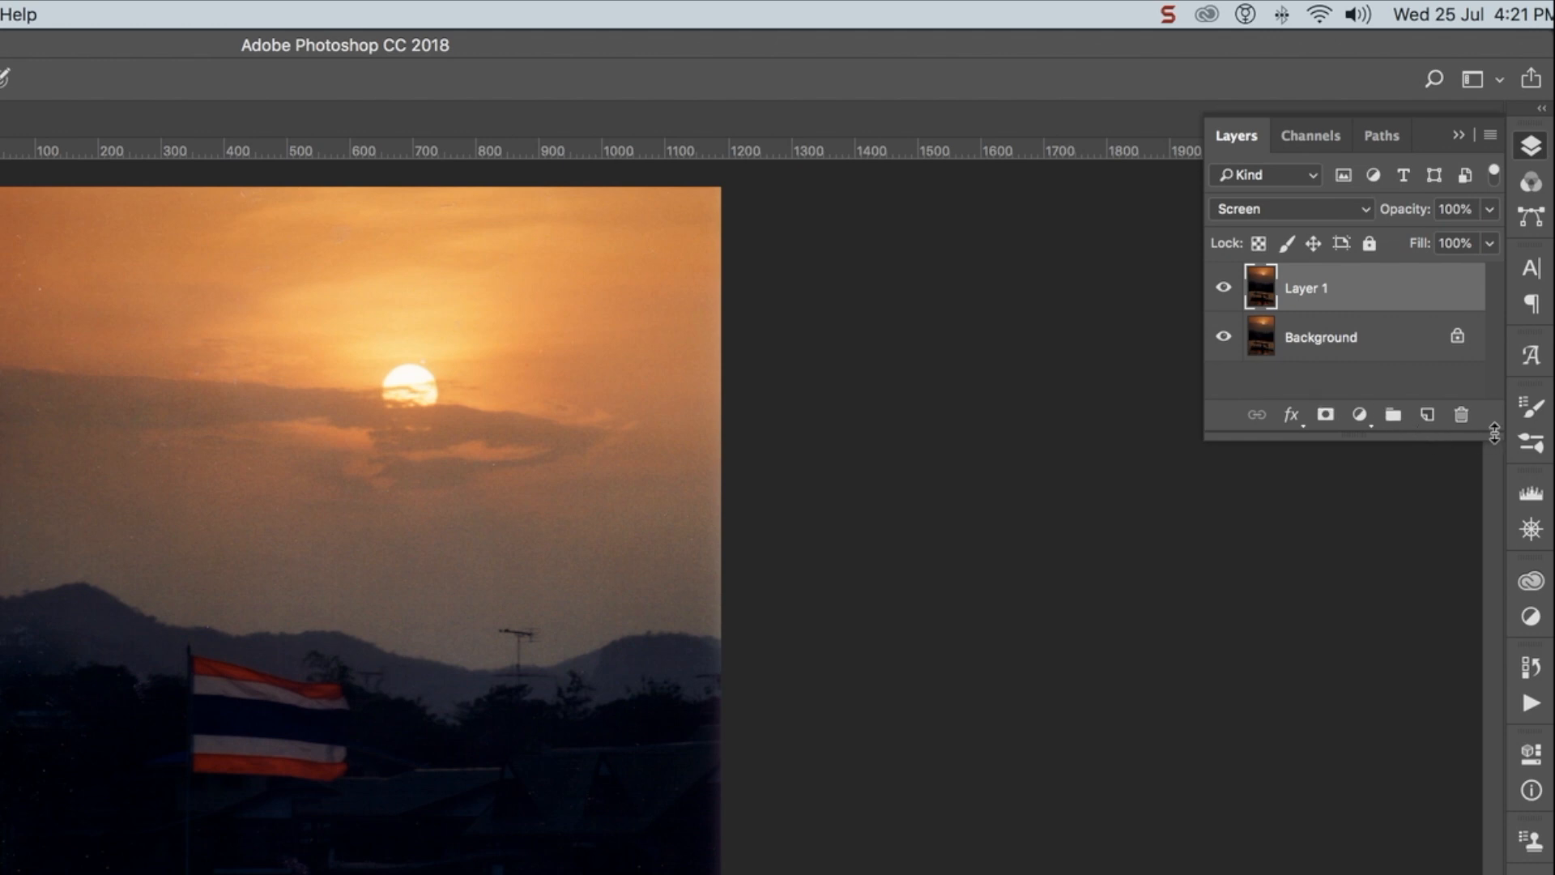
- Enlarge the layer list area and duplicate the Screen-mode layer two times
drag(1493, 435, 1493, 582)
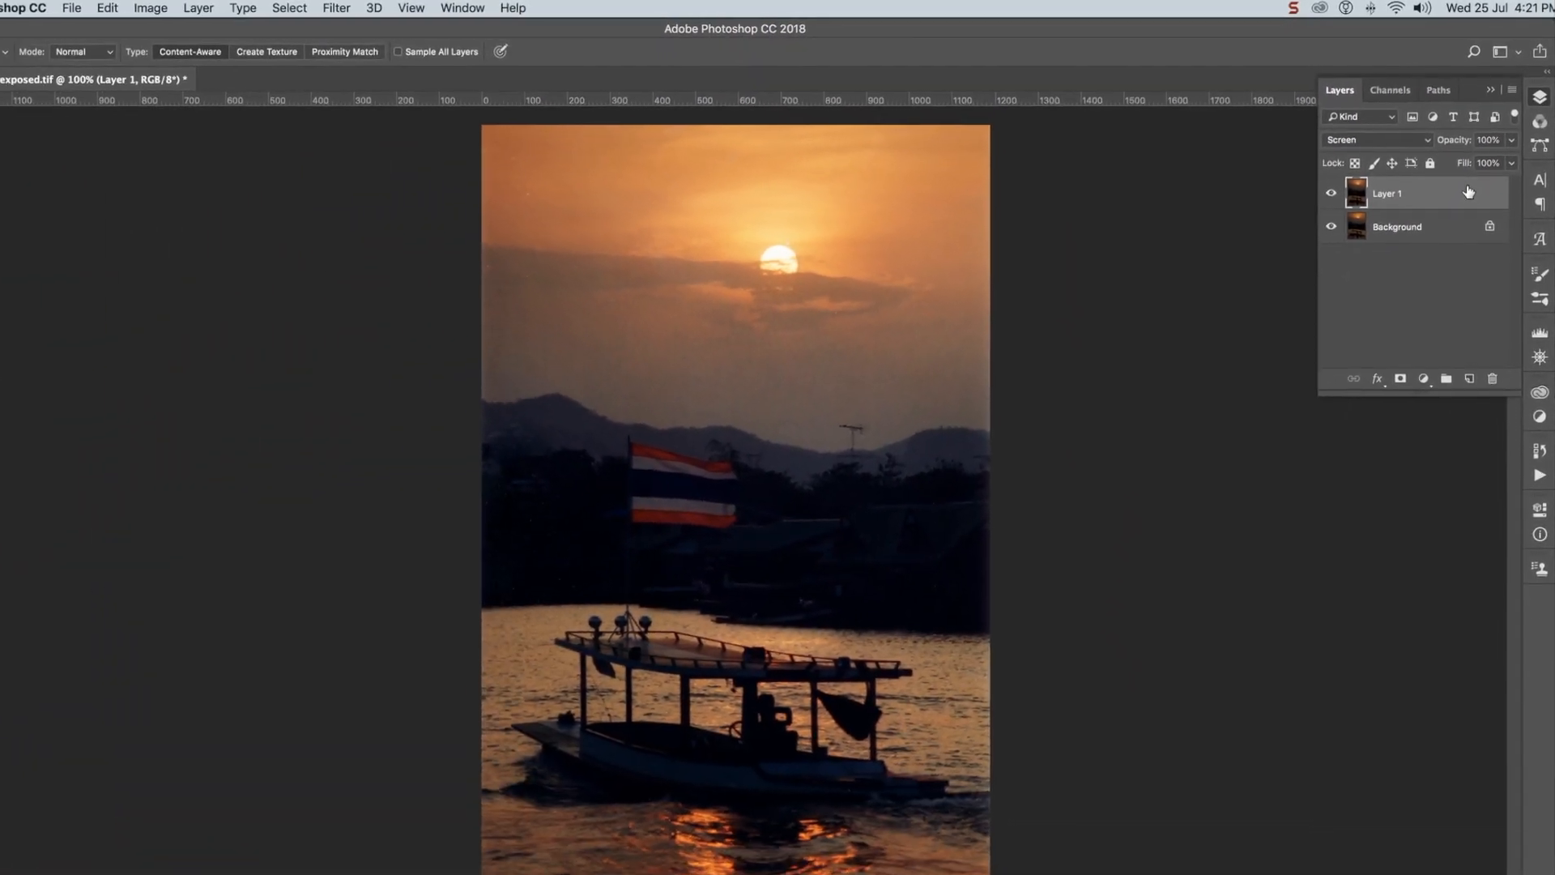
key(super+j)
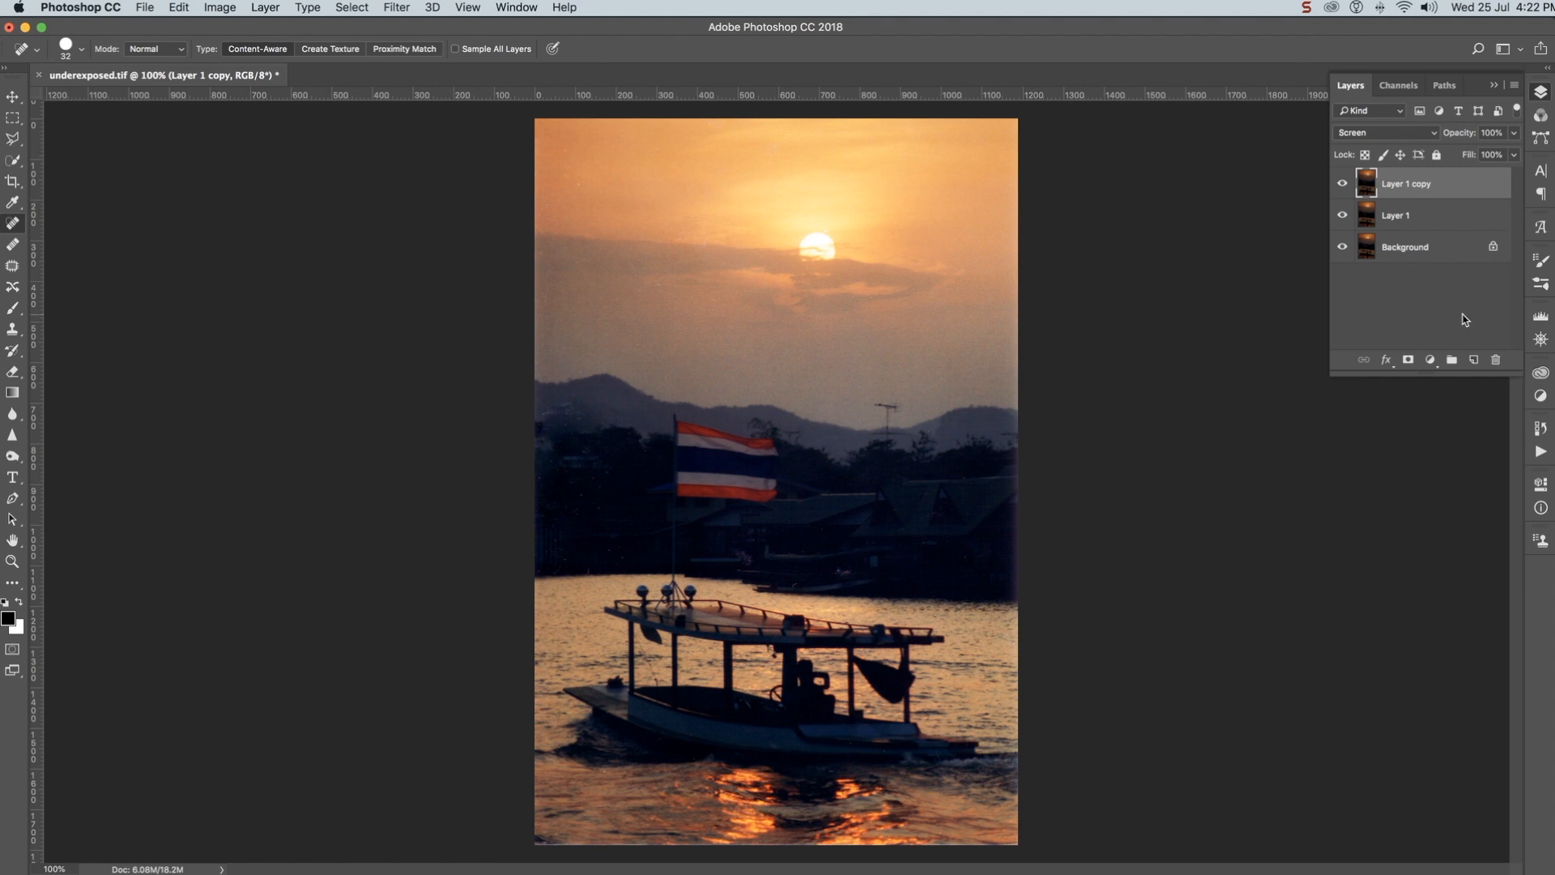
key(super+j)
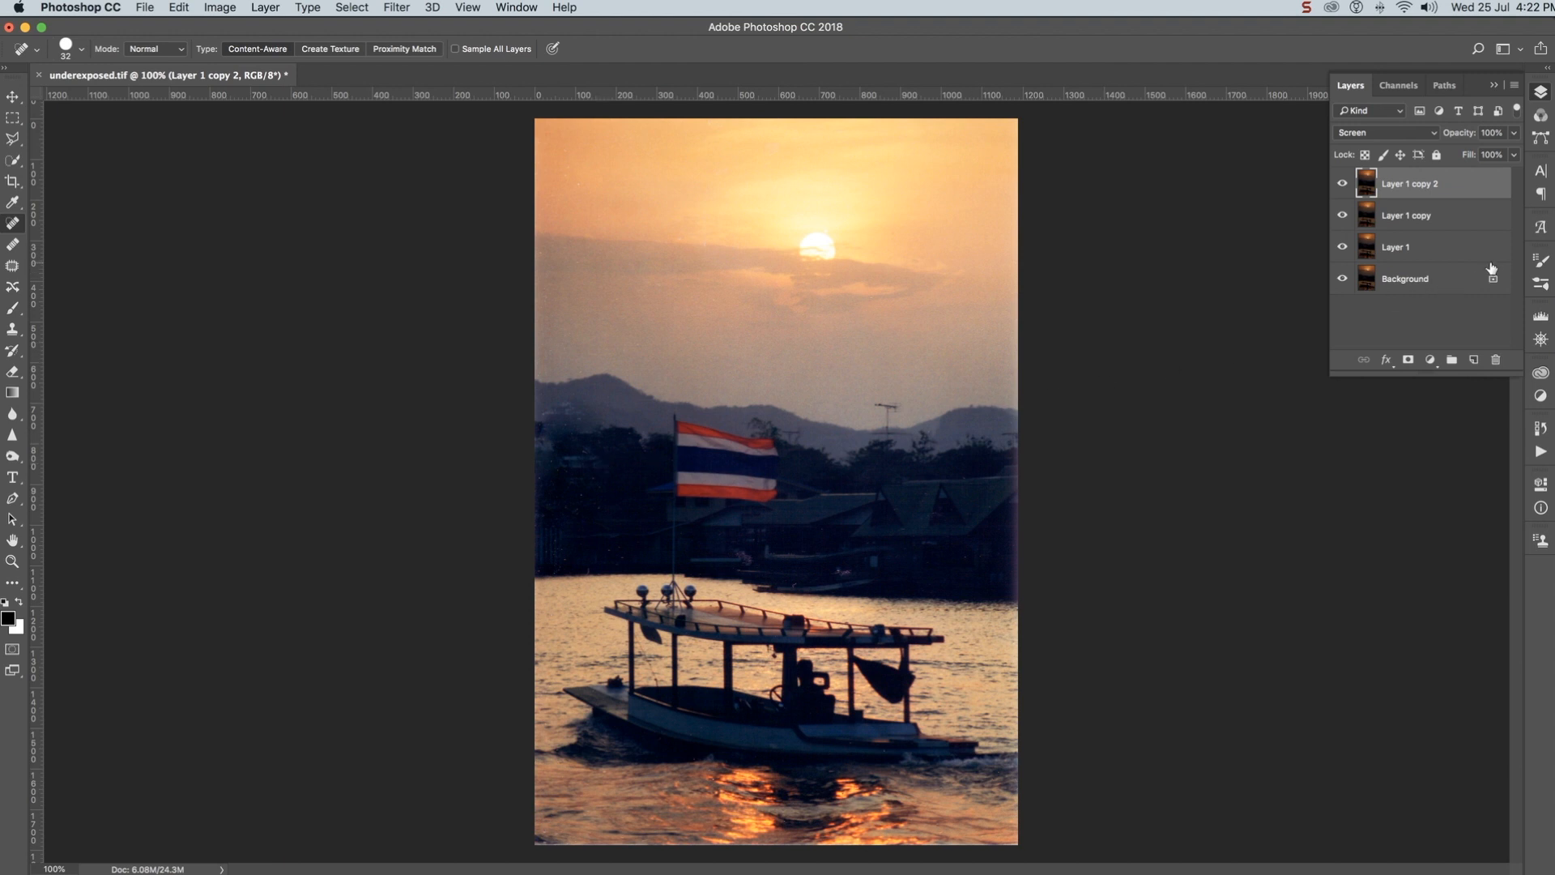
- Hide the Background, merge the visible Screen layers into one layer, and show the Background again
click(1342, 279)
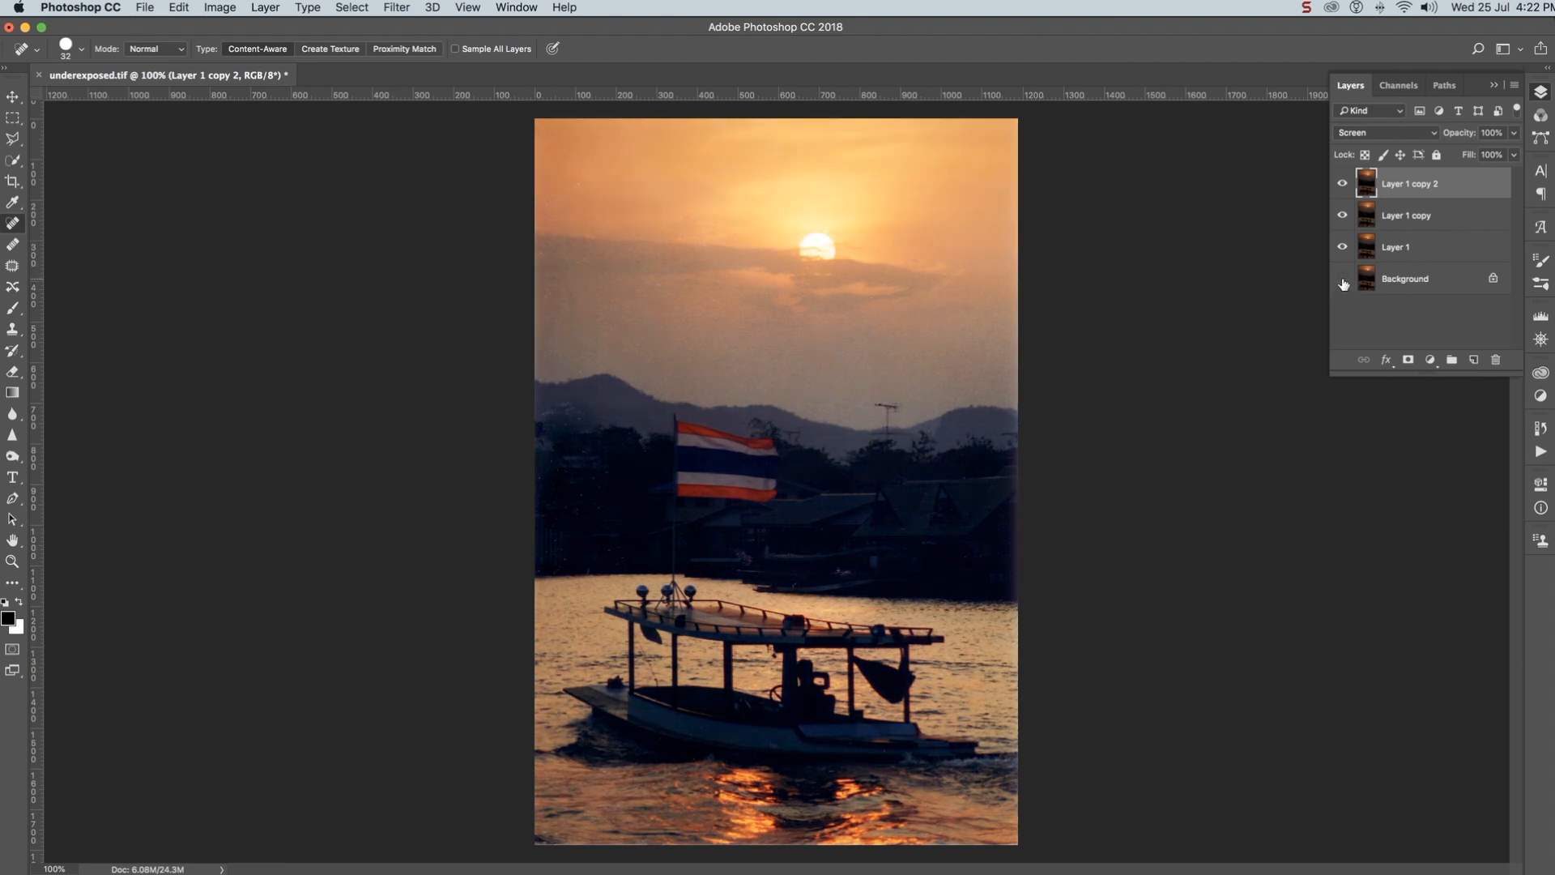
right_click(1455, 216)
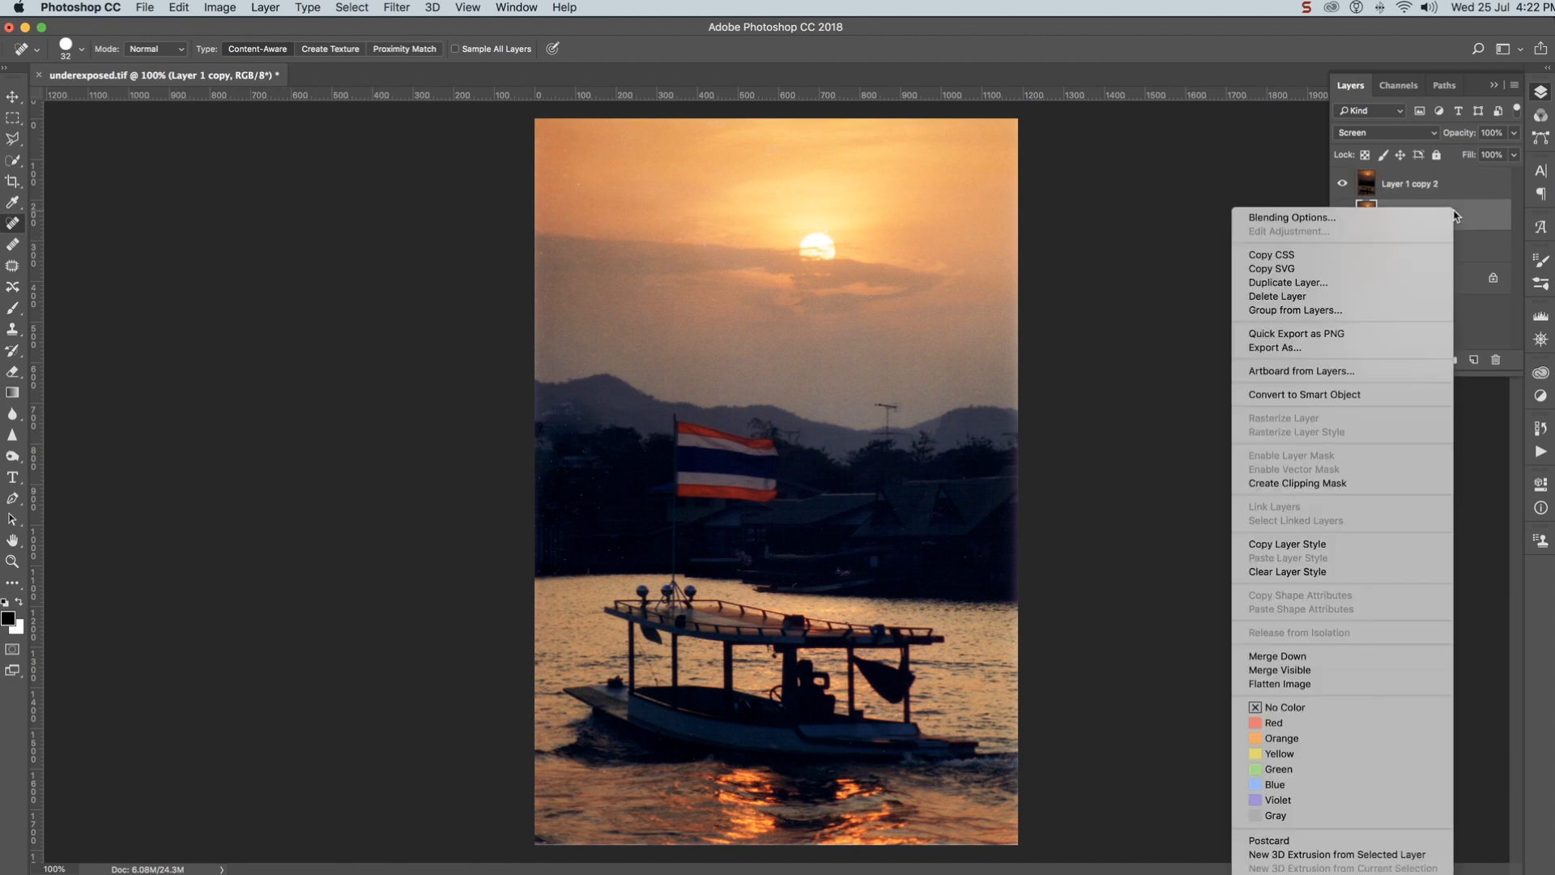
click(1335, 674)
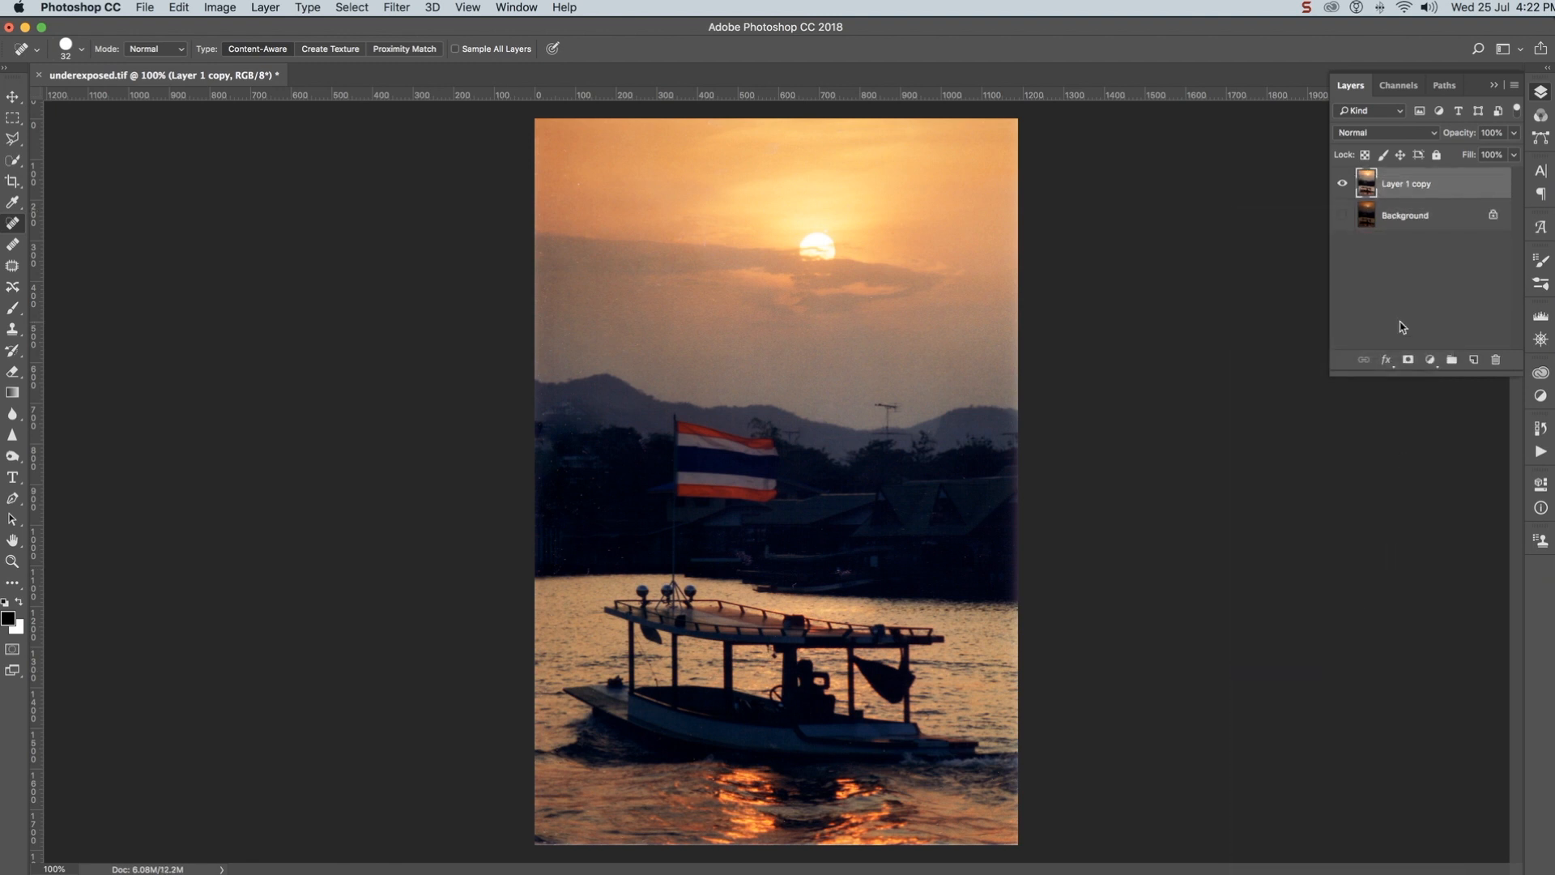
click(1343, 216)
- Compare the photo with and without the merged brightened layer by toggling that layer's visibility
drag(1460, 138, 1539, 151)
click(1342, 185)
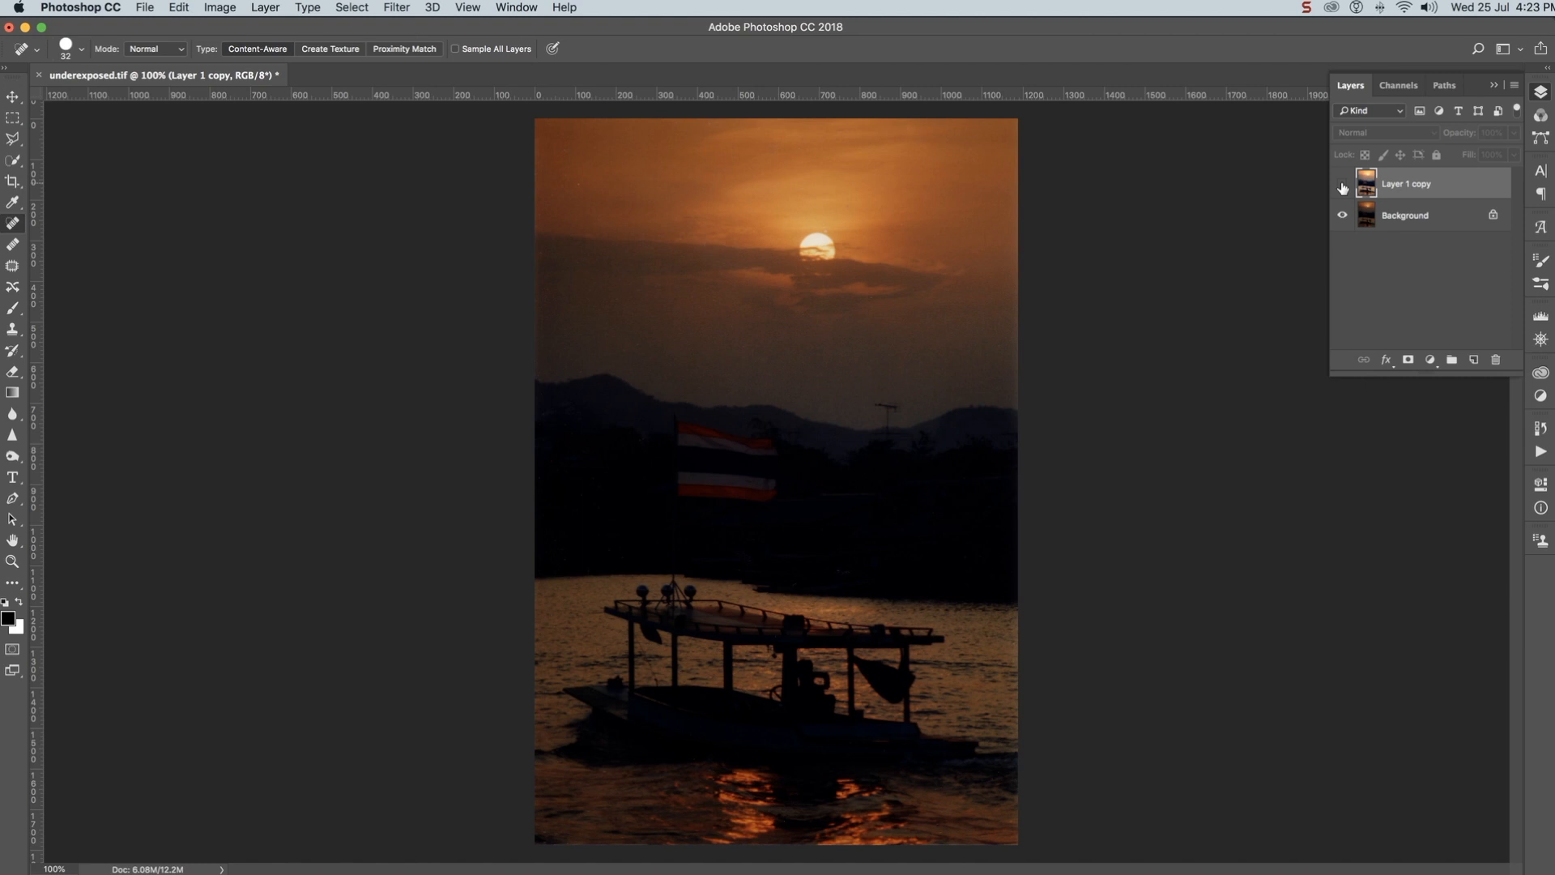
click(1342, 187)
click(1342, 186)
click(1342, 186)
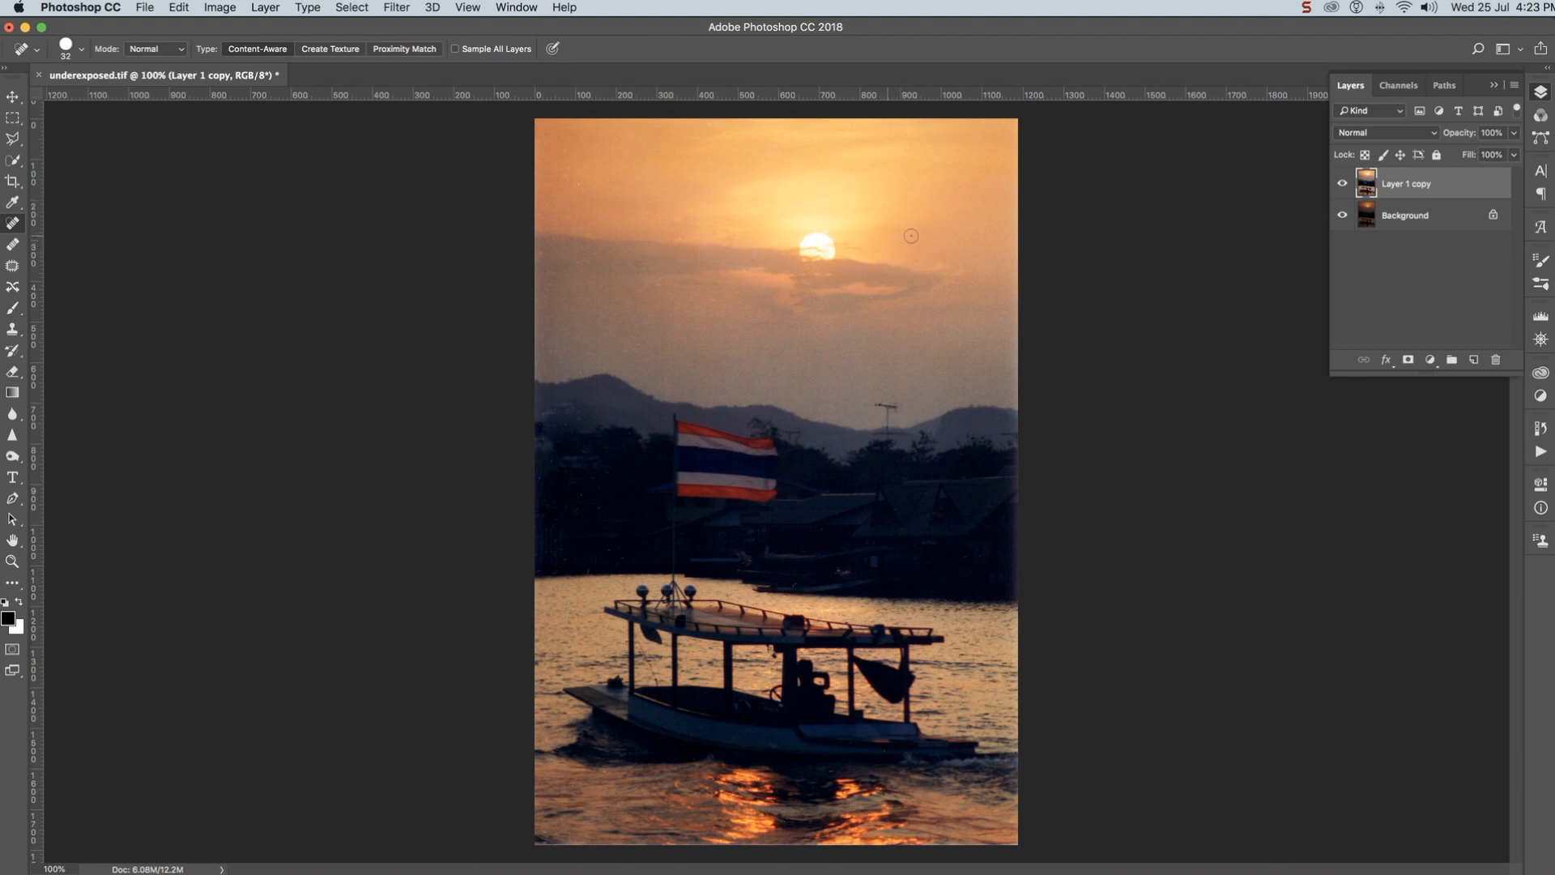
- Add a layer mask to the merged layer and select the Brush tool, checking its size and hardness settings
click(1409, 361)
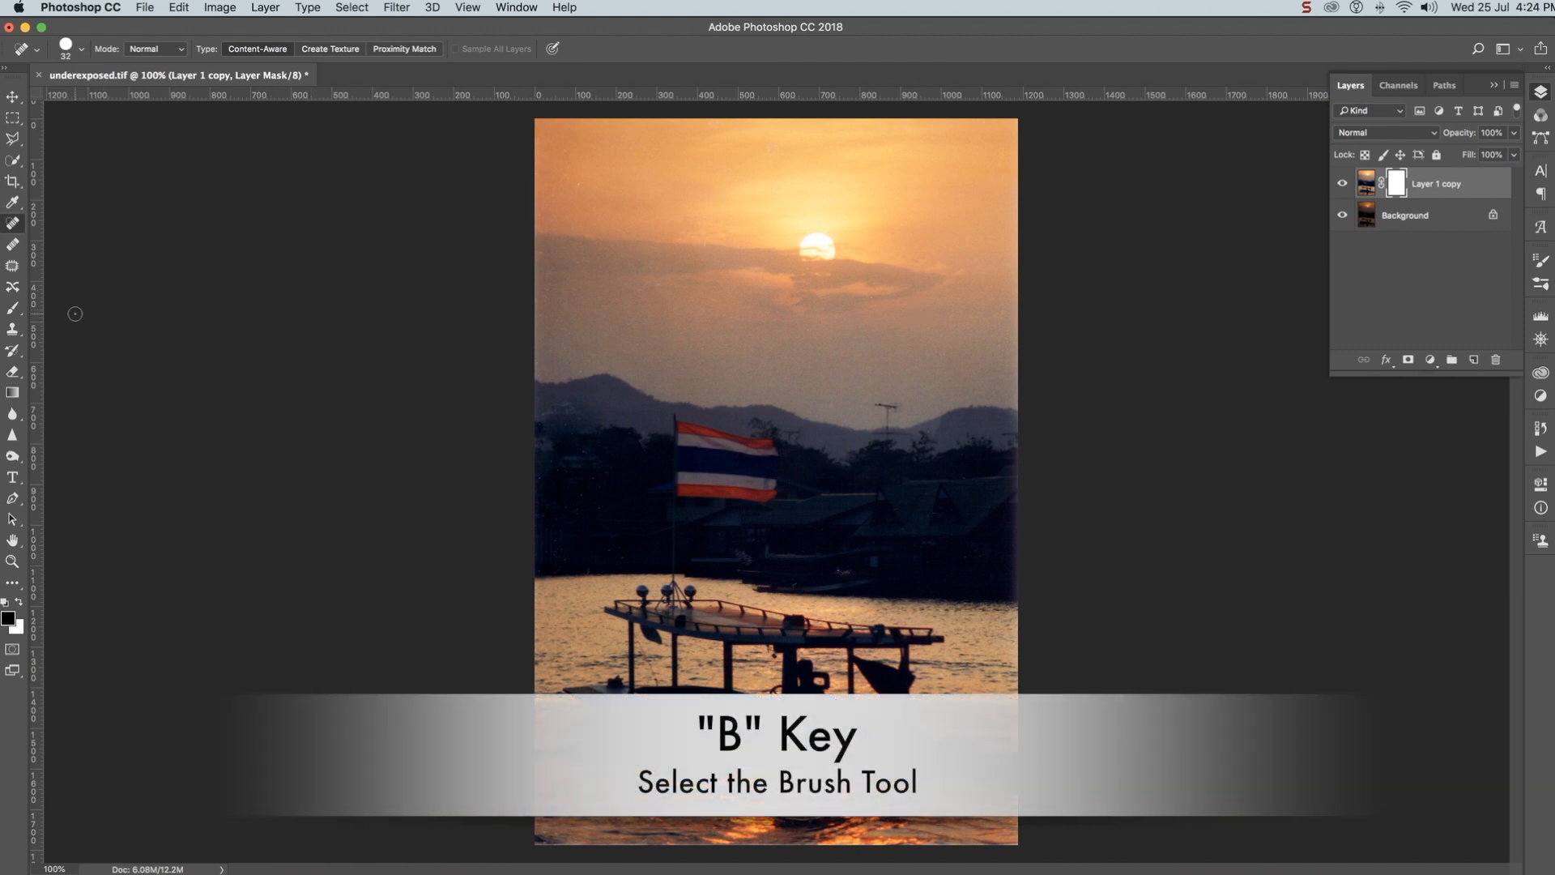
key(b)
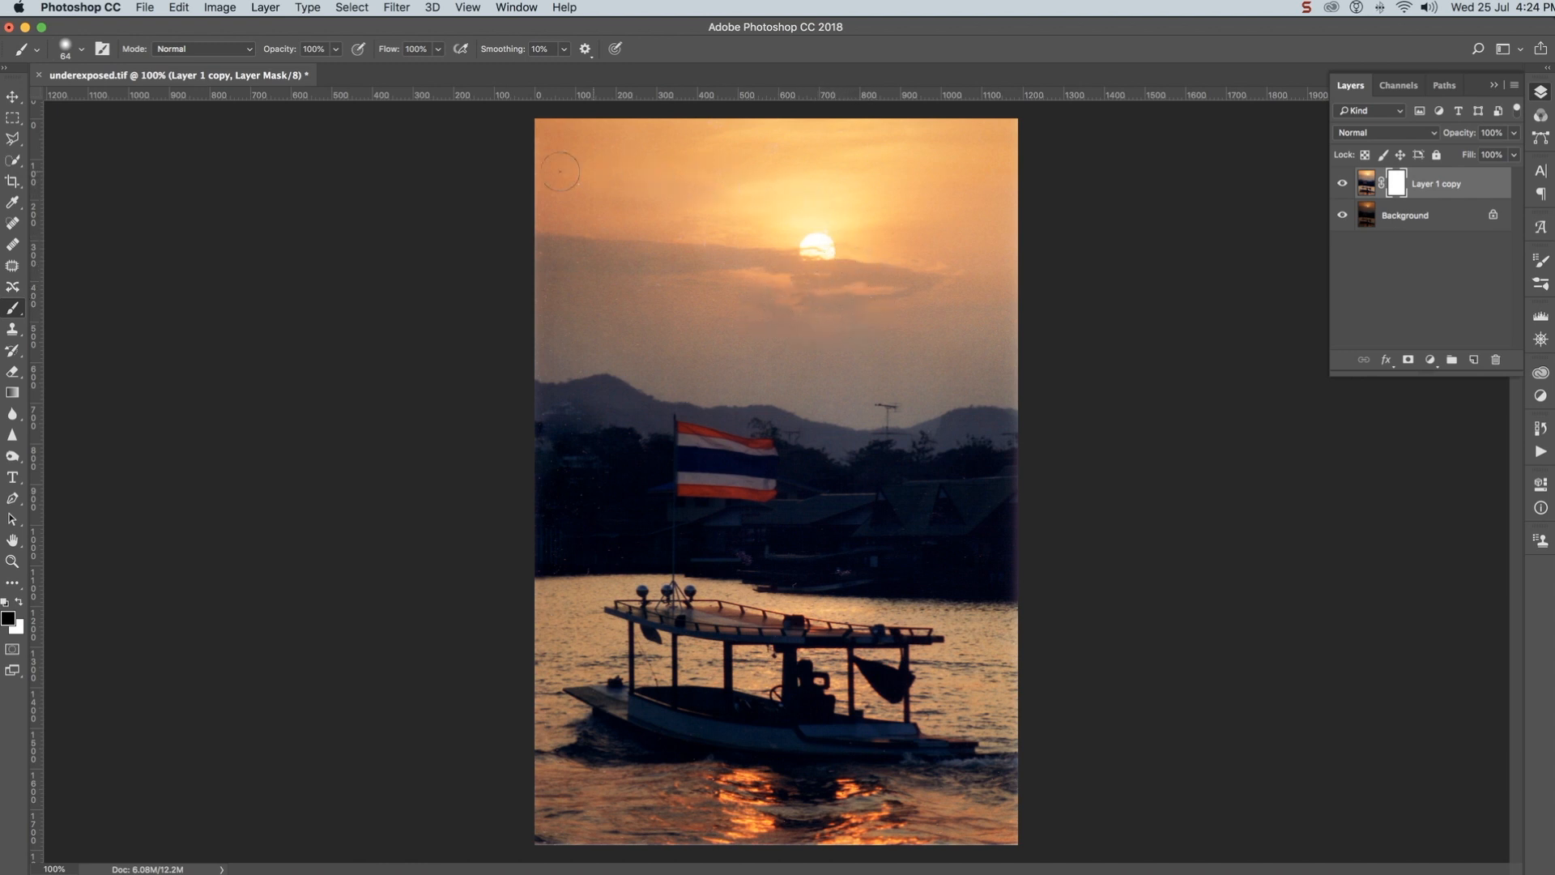
click(82, 54)
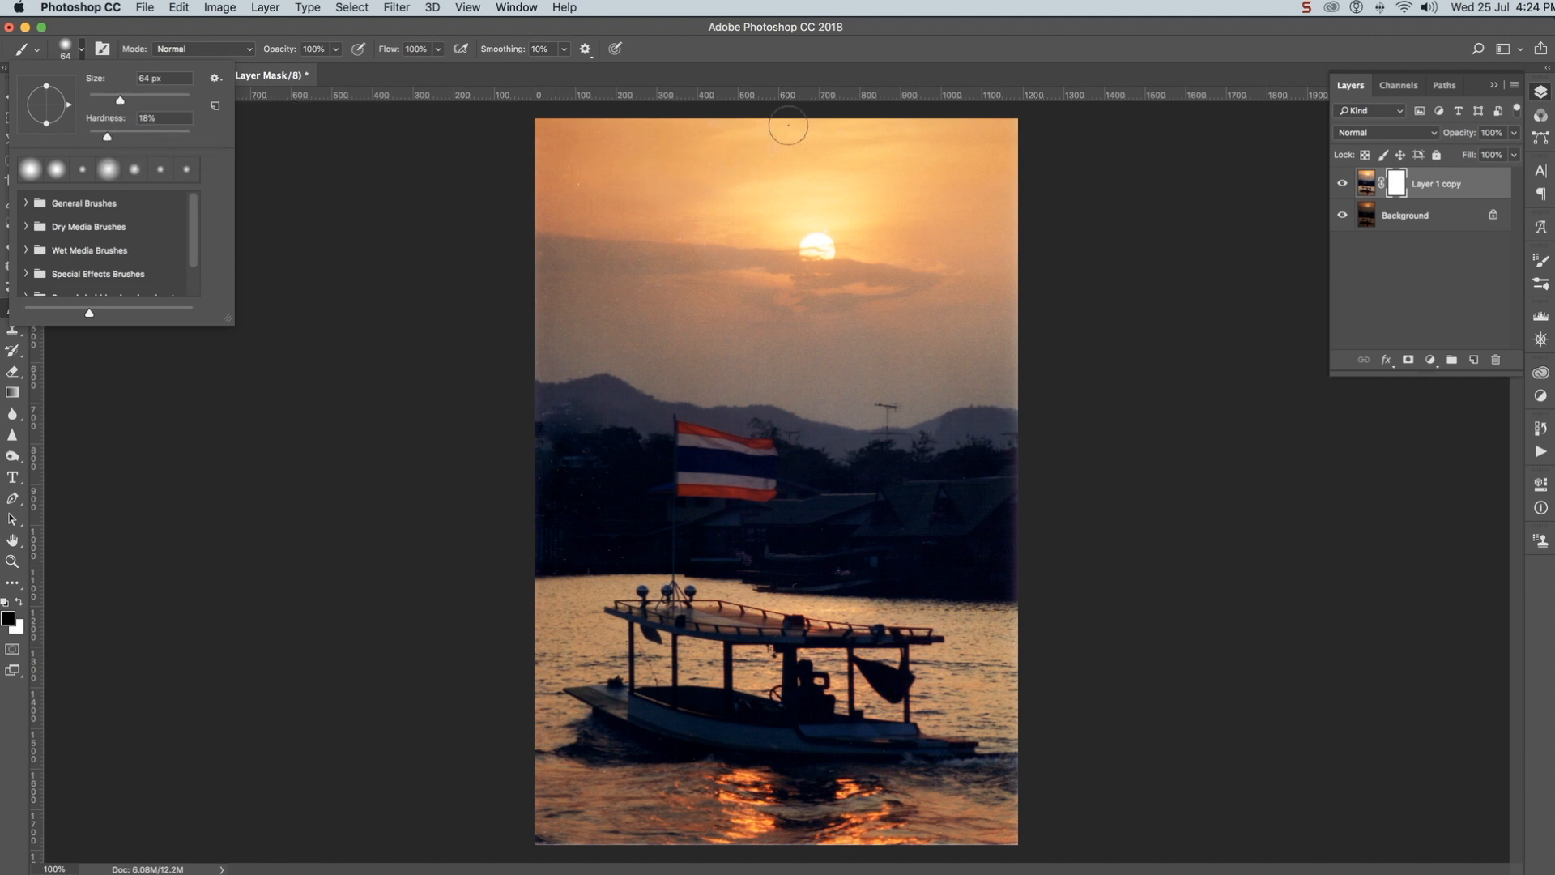
click(838, 52)
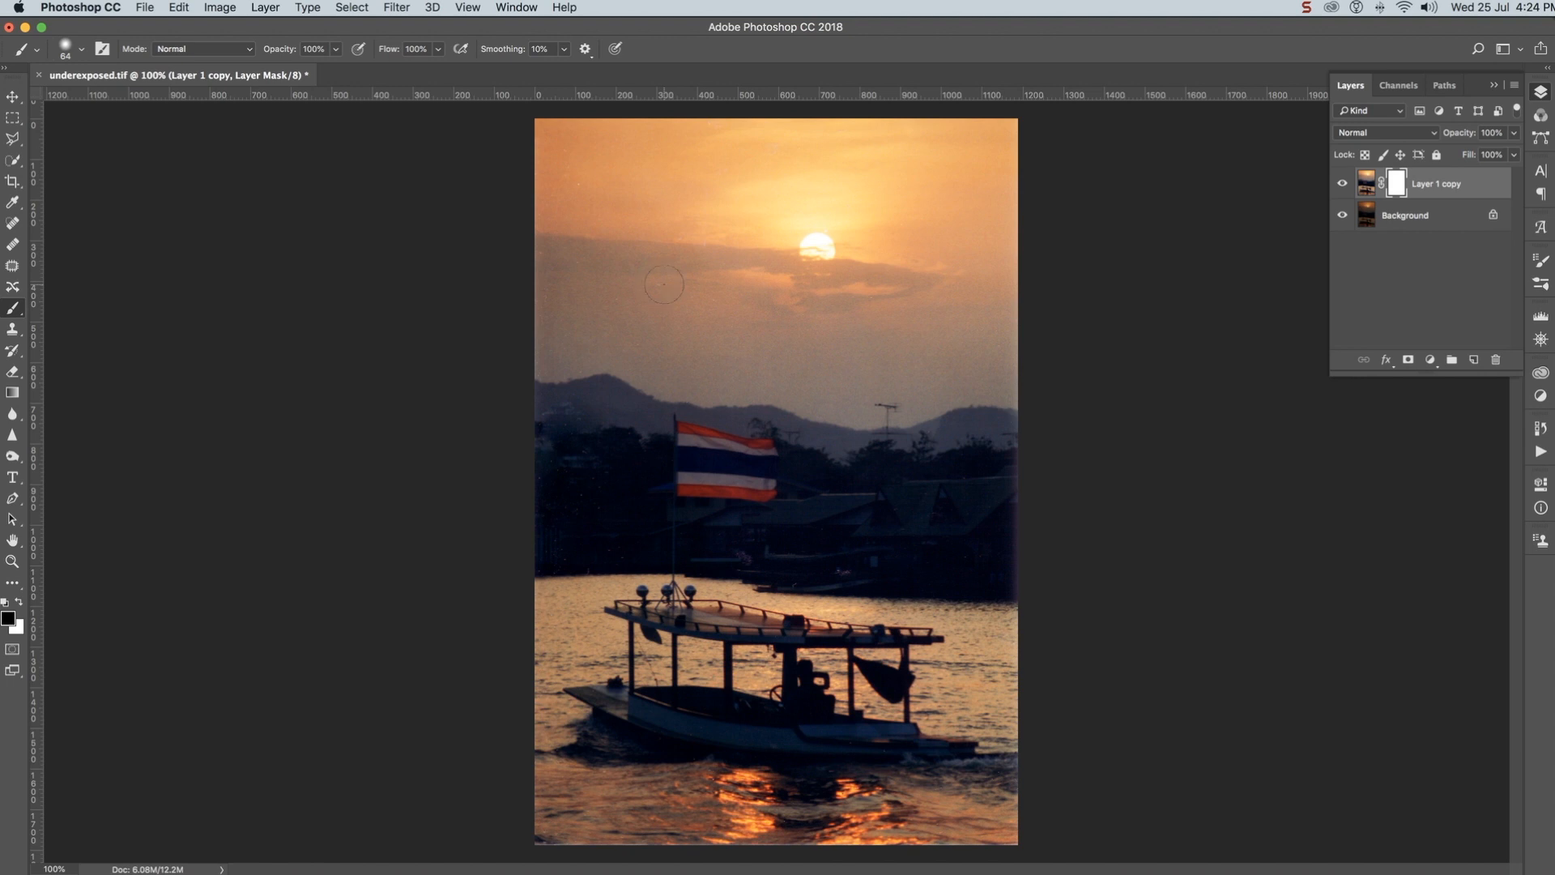
- Paint black over the whole sky on the layer mask with a 92 px brush at 32% opacity, undoing a stray stroke
mouse_move(664, 284)
mouse_down()
mouse_move(648, 285)
mouse_move(703, 291)
mouse_move(640, 285)
mouse_move(691, 291)
mouse_move(669, 289)
mouse_move(680, 298)
mouse_move(686, 194)
mouse_move(662, 443)
mouse_move(671, 214)
mouse_up()
drag(280, 53, 227, 54)
mouse_move(987, 178)
mouse_down()
mouse_move(1017, 120)
mouse_move(838, 106)
mouse_move(520, 132)
mouse_move(839, 132)
mouse_move(1052, 166)
mouse_move(596, 140)
mouse_move(487, 150)
mouse_move(825, 144)
mouse_move(1032, 187)
mouse_move(637, 162)
mouse_move(468, 174)
mouse_move(764, 178)
mouse_move(1069, 222)
mouse_move(970, 190)
mouse_move(743, 172)
mouse_move(580, 183)
mouse_move(536, 208)
mouse_move(1023, 278)
mouse_move(987, 234)
mouse_move(880, 207)
mouse_move(665, 200)
mouse_move(545, 217)
mouse_move(1029, 279)
mouse_move(801, 230)
mouse_move(1031, 257)
mouse_move(899, 232)
mouse_up()
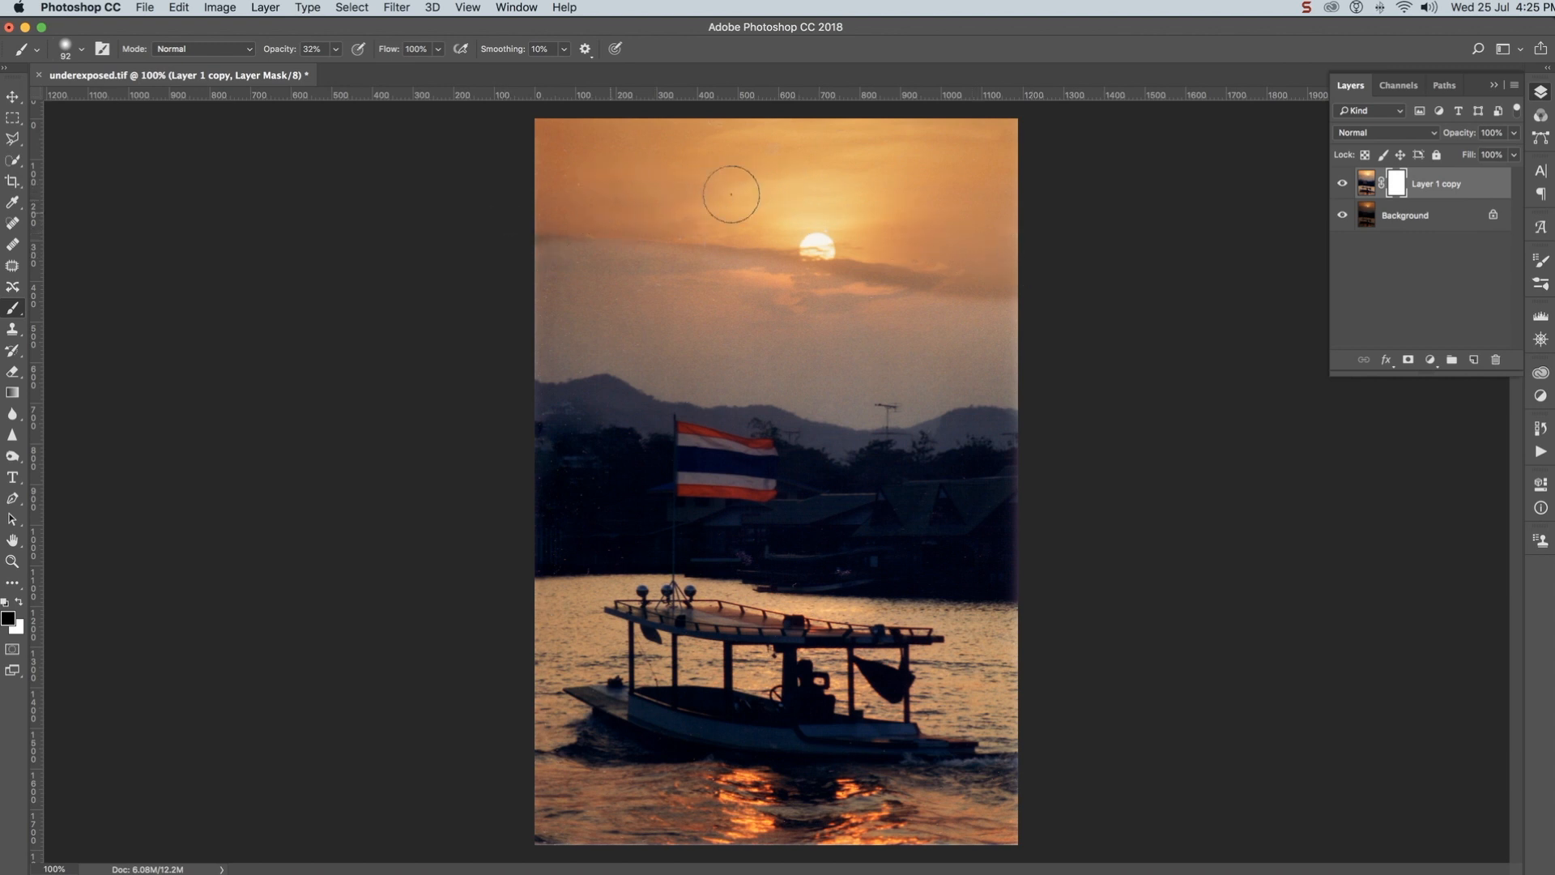
mouse_move(770, 184)
mouse_down()
mouse_move(737, 238)
mouse_move(655, 277)
mouse_move(533, 254)
mouse_move(670, 250)
mouse_move(797, 277)
mouse_up()
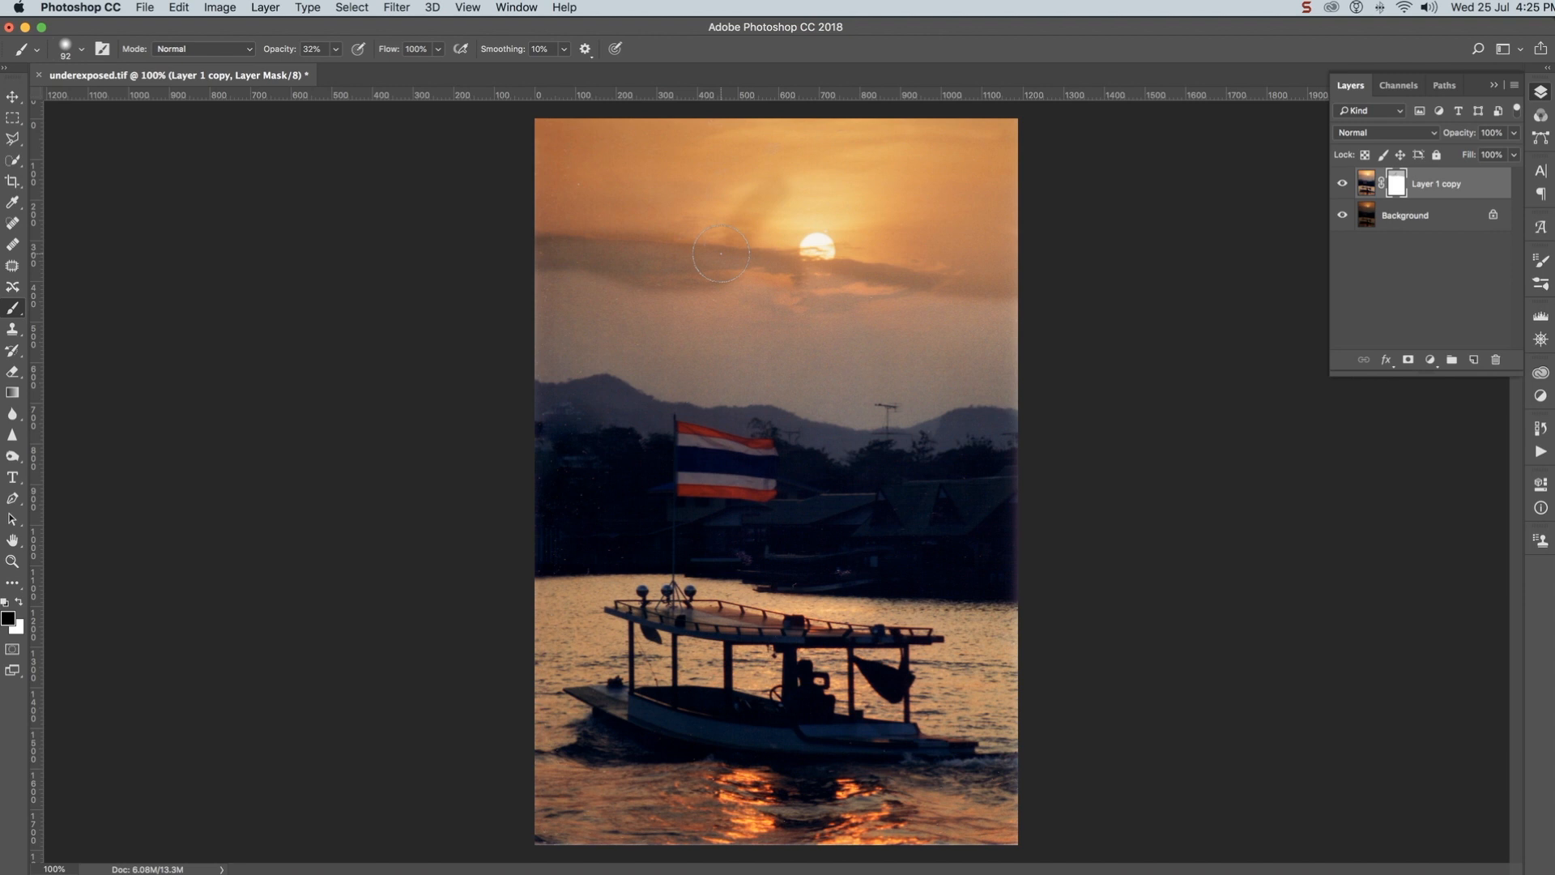
key(super+z)
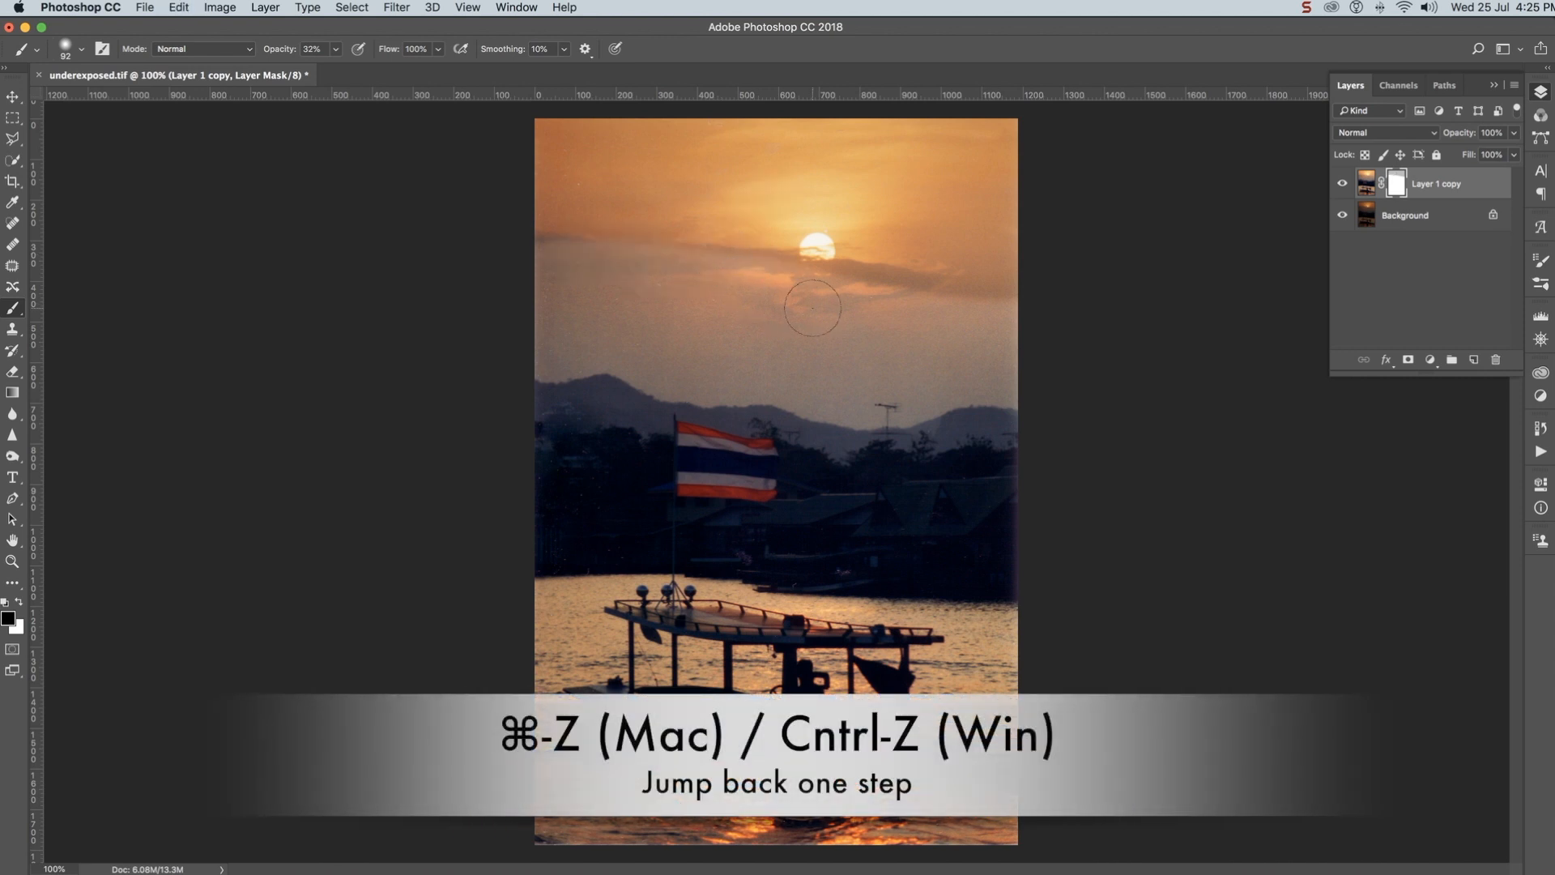
mouse_move(812, 308)
mouse_down()
mouse_move(757, 277)
mouse_move(500, 253)
mouse_move(749, 263)
mouse_move(826, 292)
mouse_move(1023, 314)
mouse_move(462, 284)
mouse_move(1029, 348)
mouse_move(461, 332)
mouse_move(631, 324)
mouse_move(1031, 381)
mouse_move(882, 416)
mouse_move(644, 390)
mouse_move(536, 371)
mouse_move(526, 354)
mouse_move(816, 343)
mouse_up()
mouse_move(911, 392)
mouse_down()
mouse_move(615, 374)
mouse_move(802, 364)
mouse_up()
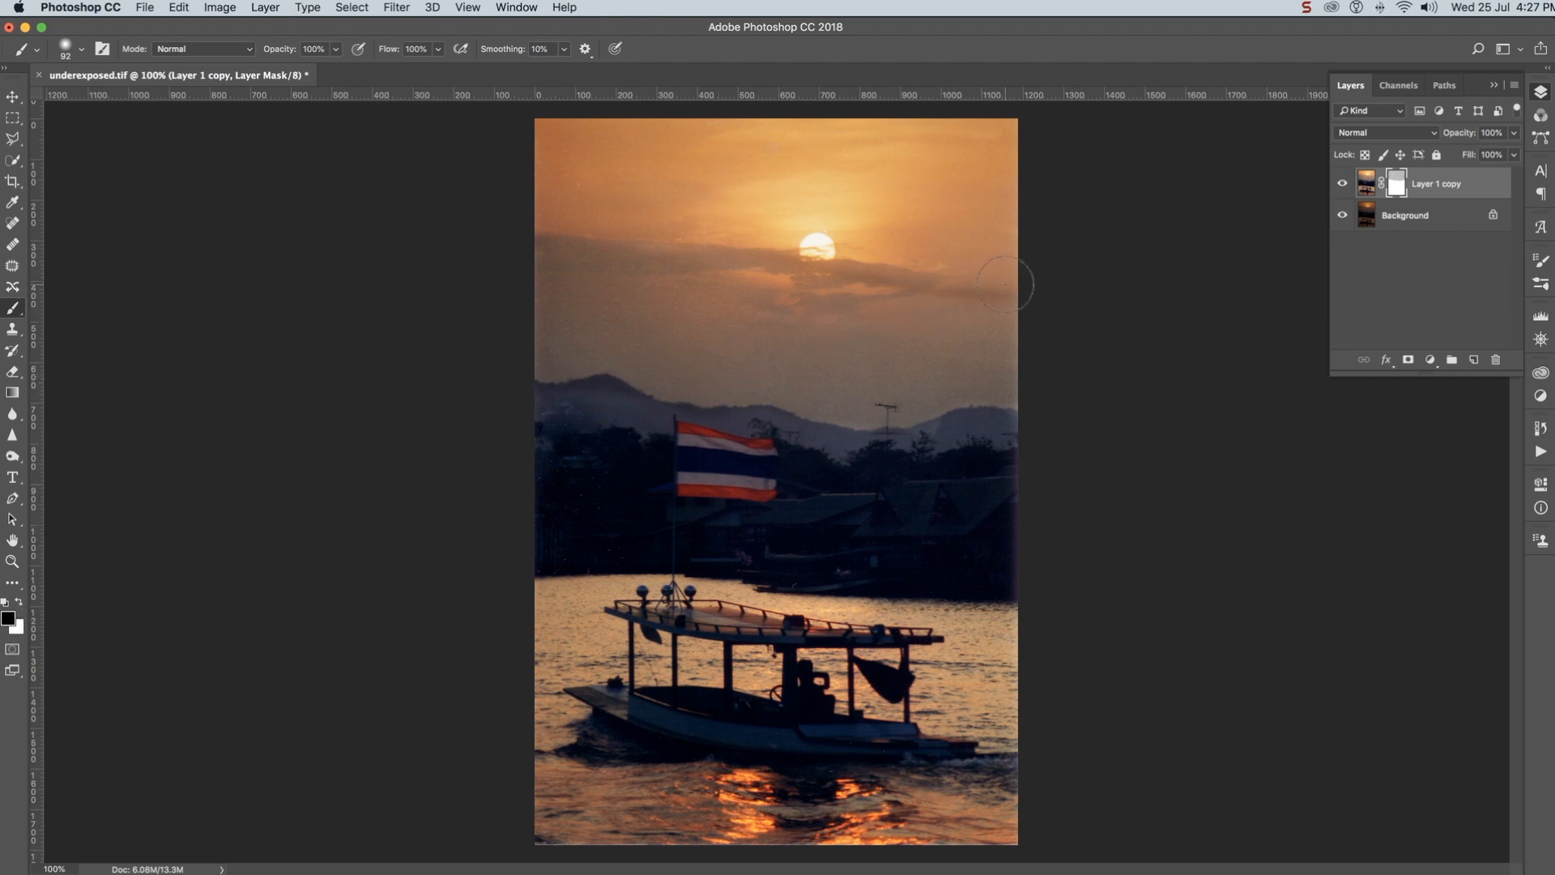
- Paint black over the sky on the layer mask at 100% brush opacity, working from the top edge down toward the mountains
mouse_move(1005, 284)
mouse_down()
mouse_move(857, 243)
mouse_move(647, 232)
mouse_move(946, 249)
mouse_move(1003, 277)
mouse_move(953, 253)
mouse_move(1005, 136)
mouse_move(1013, 68)
mouse_move(990, 294)
mouse_move(982, 109)
mouse_move(986, 132)
mouse_move(500, 123)
mouse_move(482, 136)
mouse_move(731, 137)
mouse_move(1051, 187)
mouse_move(898, 142)
mouse_up()
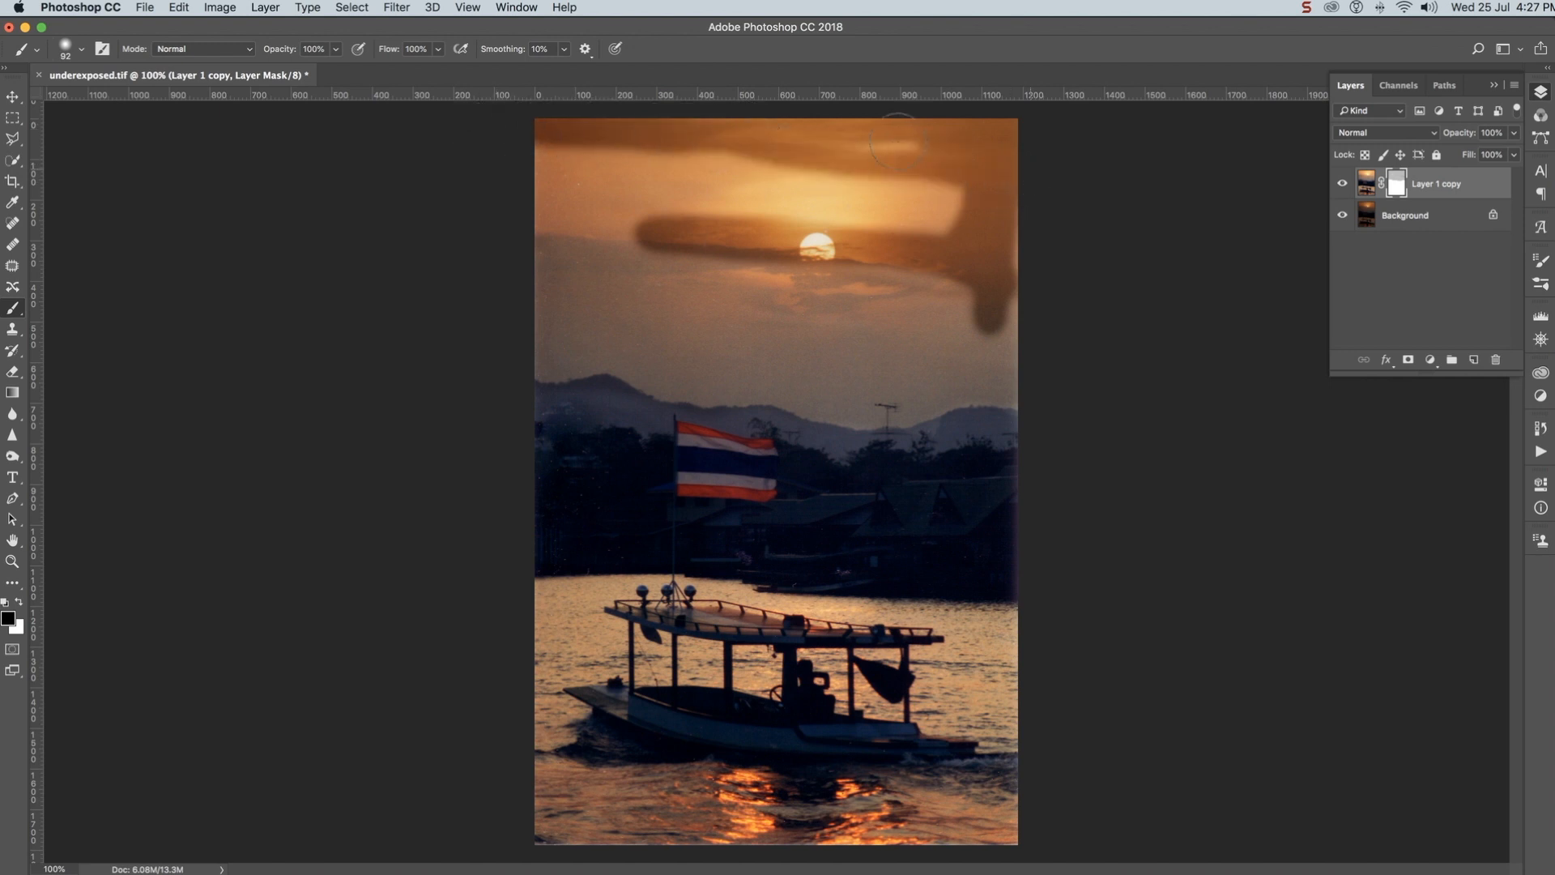
mouse_move(728, 154)
mouse_down()
mouse_move(522, 156)
mouse_move(1038, 218)
mouse_move(812, 175)
mouse_move(493, 186)
mouse_move(763, 204)
mouse_move(1037, 255)
mouse_move(758, 222)
mouse_move(459, 235)
mouse_move(679, 241)
mouse_move(923, 284)
mouse_move(1154, 291)
mouse_up()
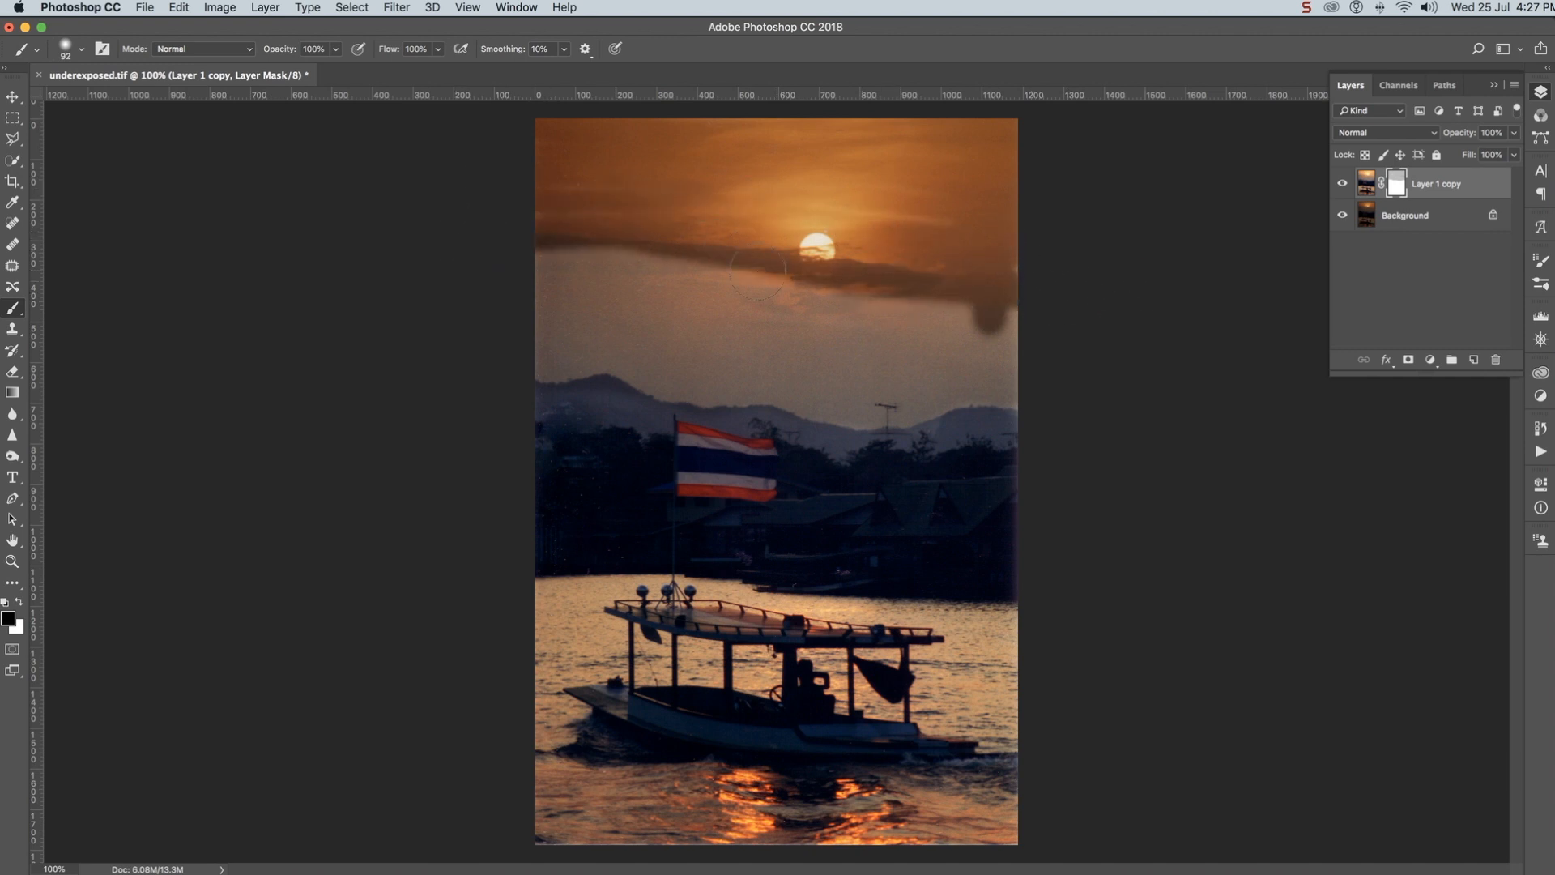
mouse_move(757, 274)
mouse_down()
mouse_move(532, 266)
mouse_move(635, 252)
mouse_move(1095, 307)
mouse_up()
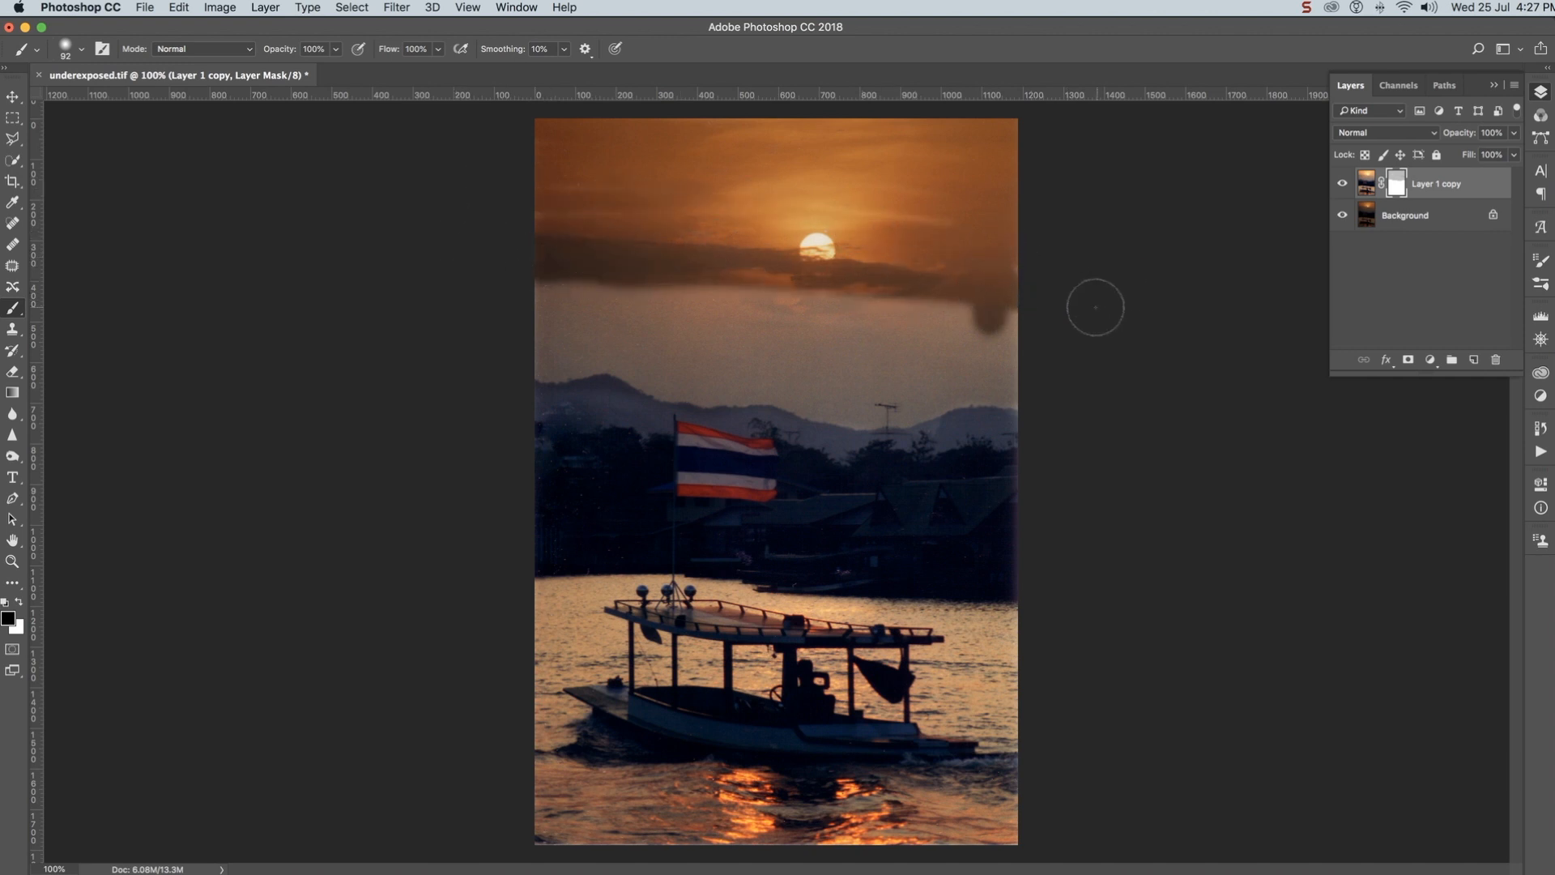
mouse_move(999, 299)
mouse_down()
mouse_move(668, 298)
mouse_move(508, 278)
mouse_move(943, 333)
mouse_move(1023, 323)
mouse_up()
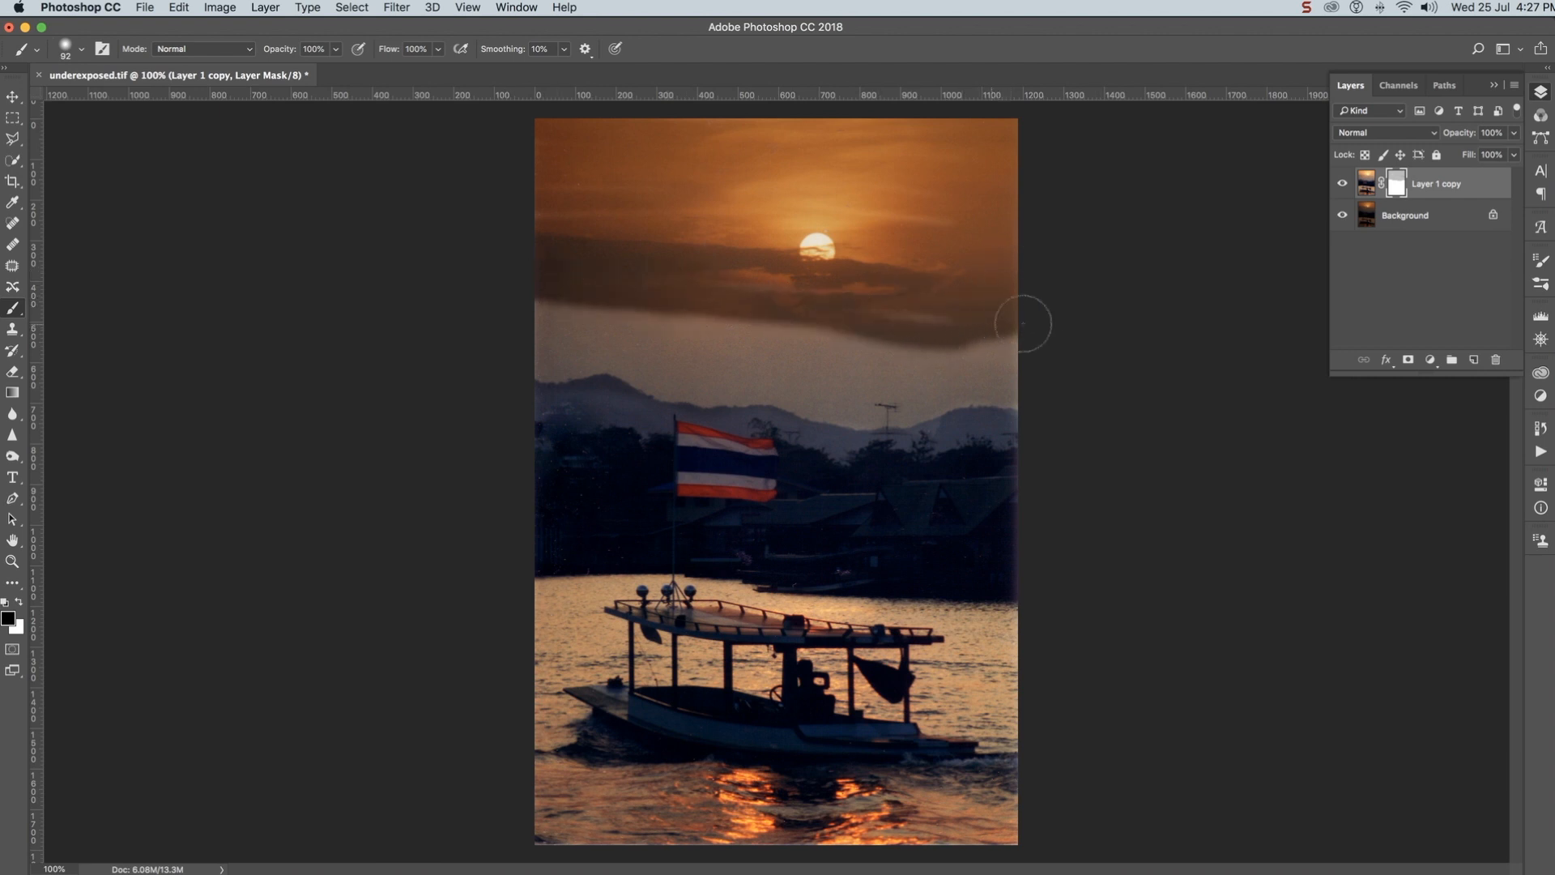
mouse_move(751, 280)
mouse_down()
mouse_move(519, 310)
mouse_move(531, 340)
mouse_move(619, 312)
mouse_move(955, 358)
mouse_move(1002, 347)
mouse_up()
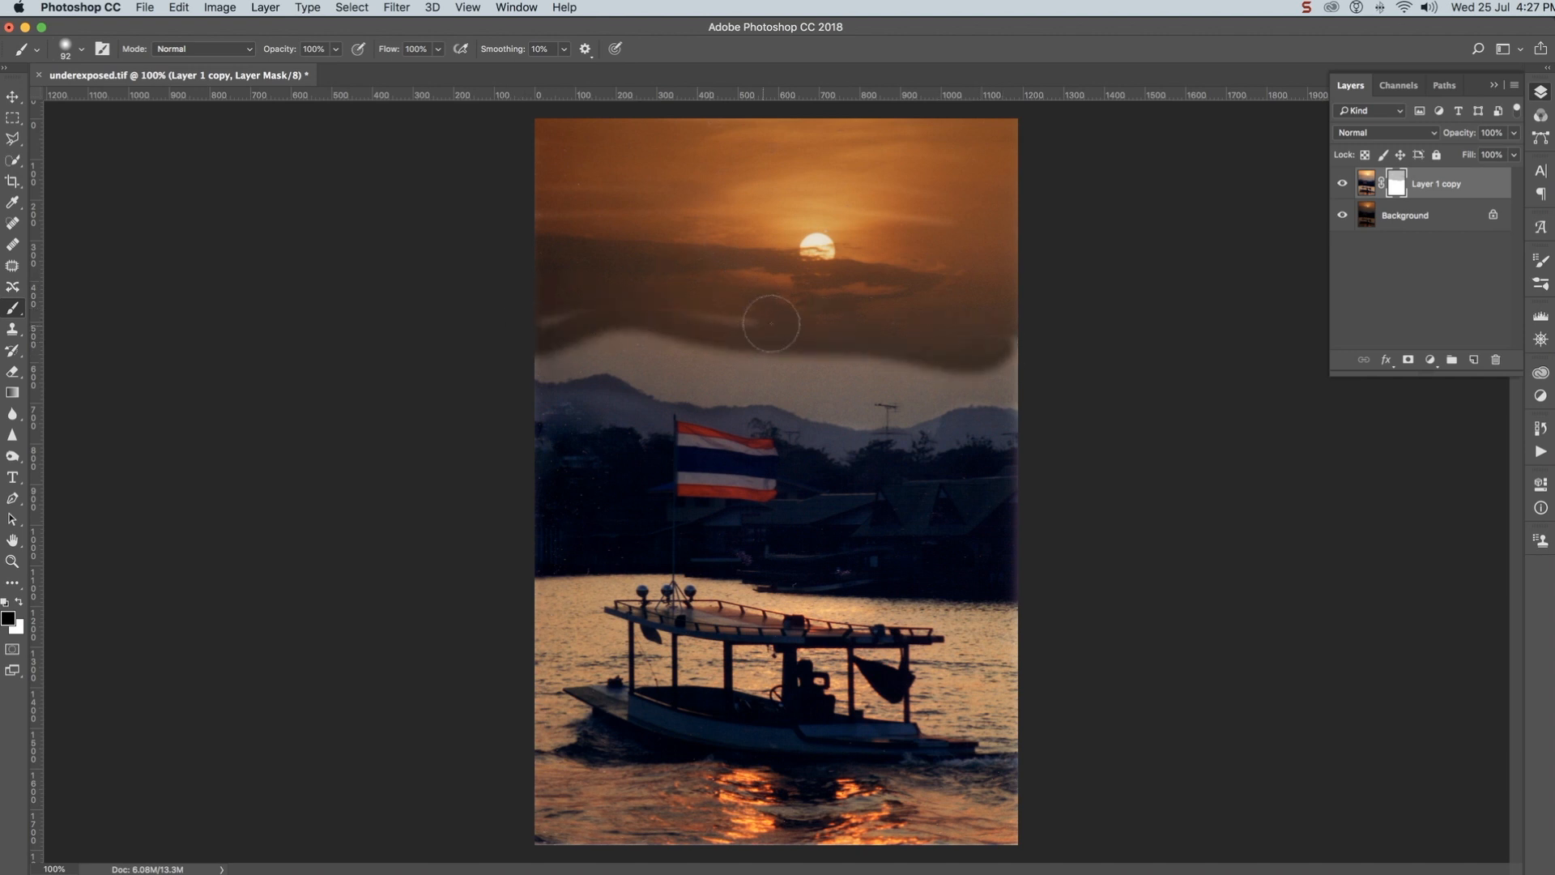